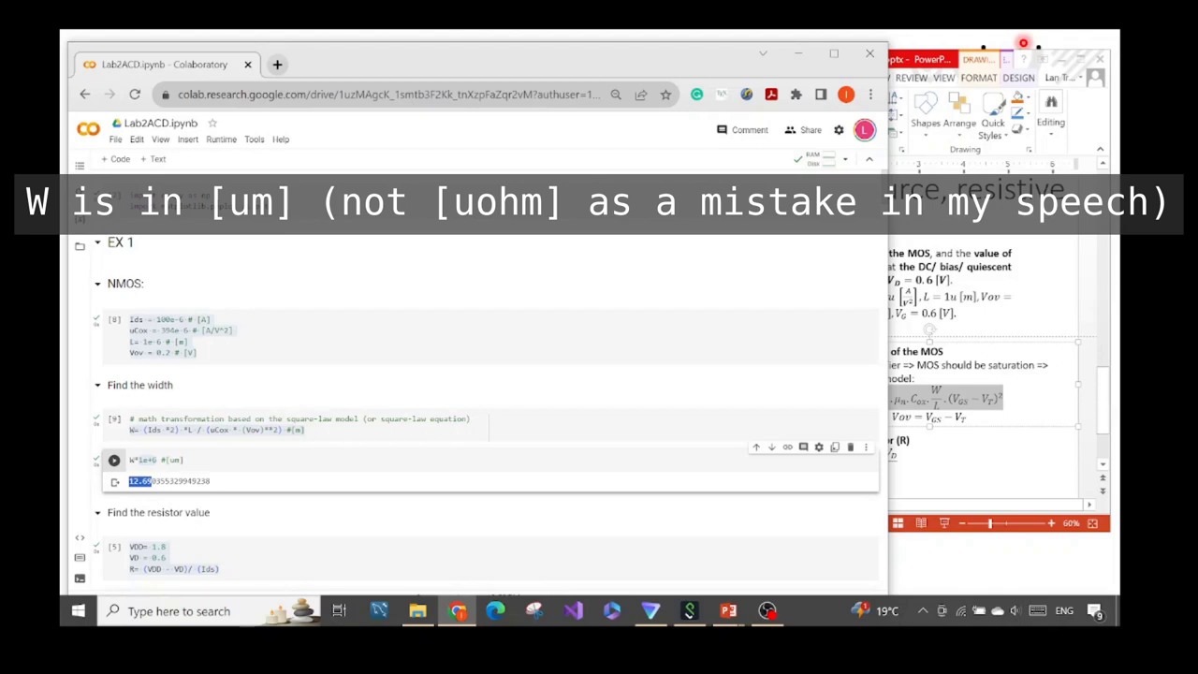
# Review the Colab notebook's width and resistor calculation cells against the lecture slides
pyautogui.moveTo(182, 460); pyautogui.dragTo(166, 459)
pyautogui.click(922, 402)
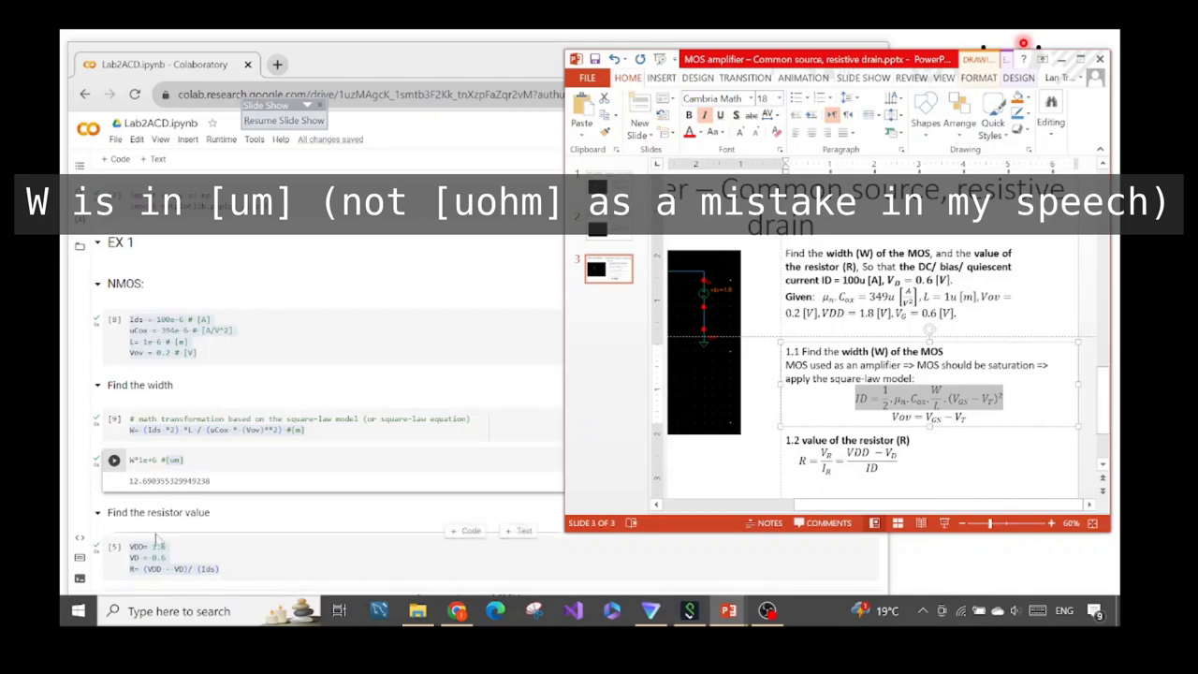
pyautogui.click(304, 522)
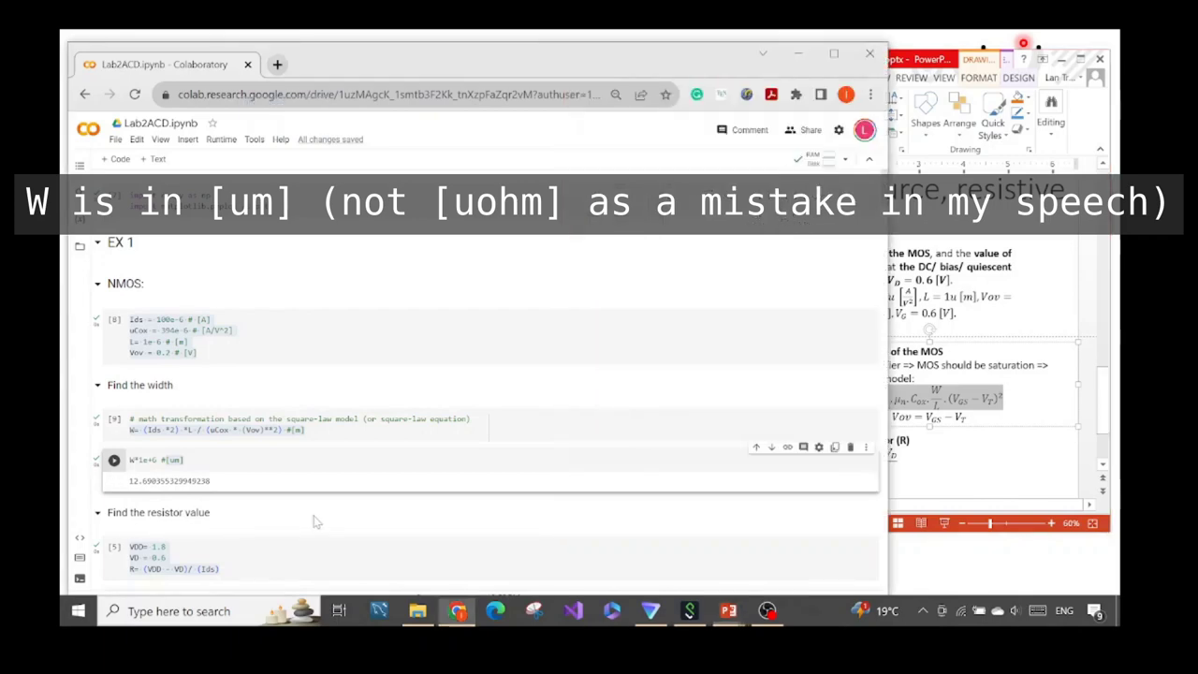
pyautogui.scroll(-2, 325, 473)
pyautogui.click(1044, 465)
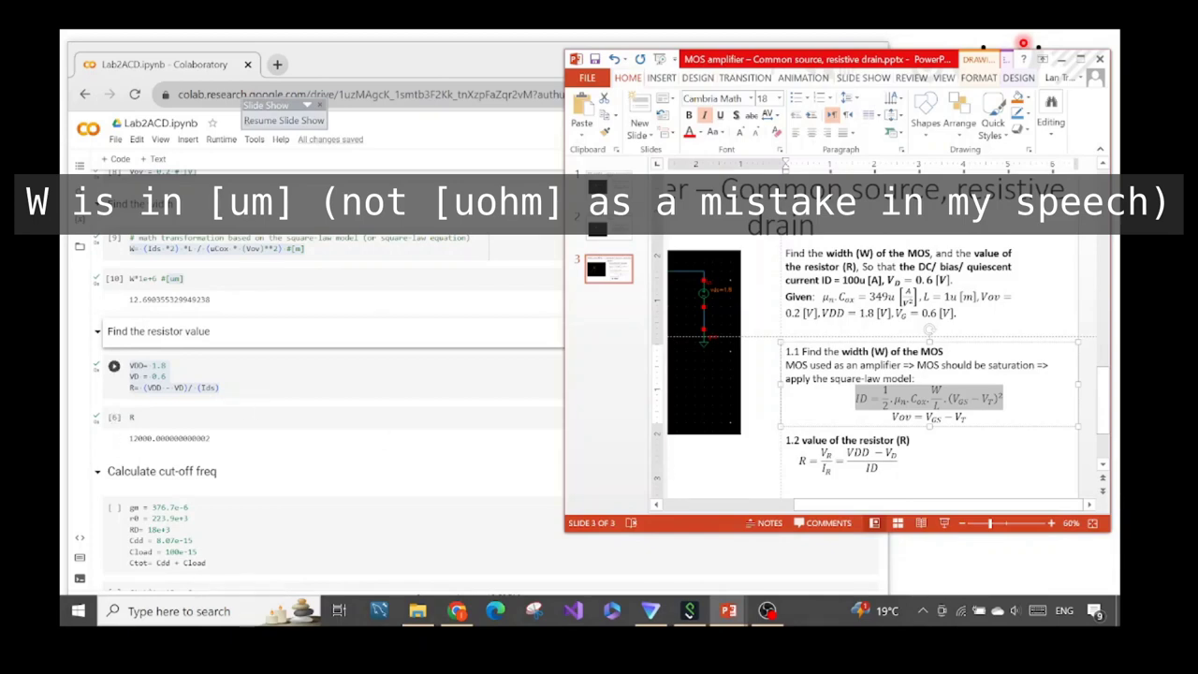
pyautogui.click(129, 367)
pyautogui.hotkey('ctrl', 'a')
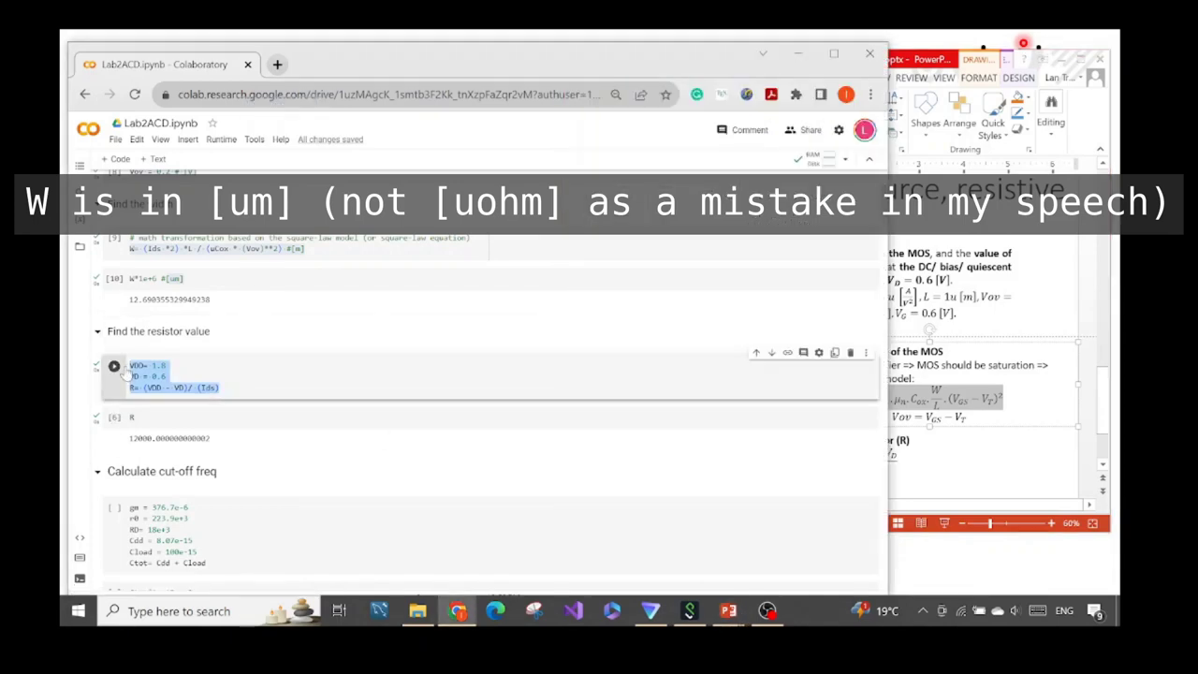
# Zoom the PowerPoint slide to 80% and scroll to the common-source circuit diagram
pyautogui.click(1009, 354)
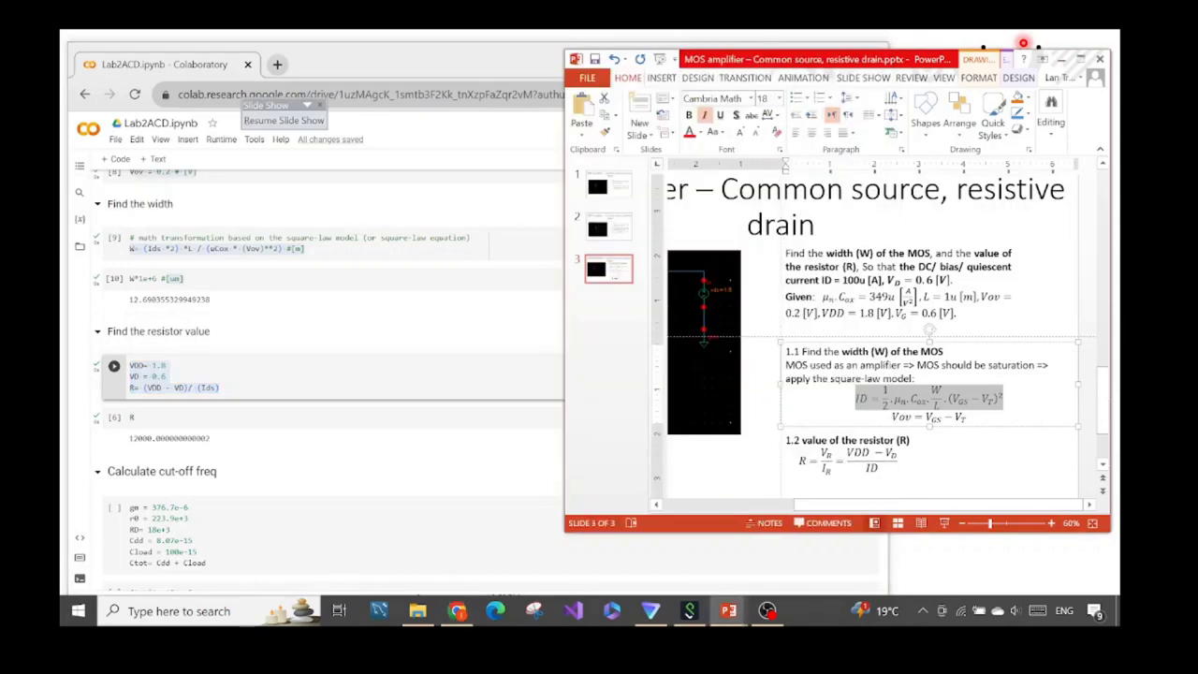
pyautogui.moveTo(843, 506); pyautogui.dragTo(748, 505)
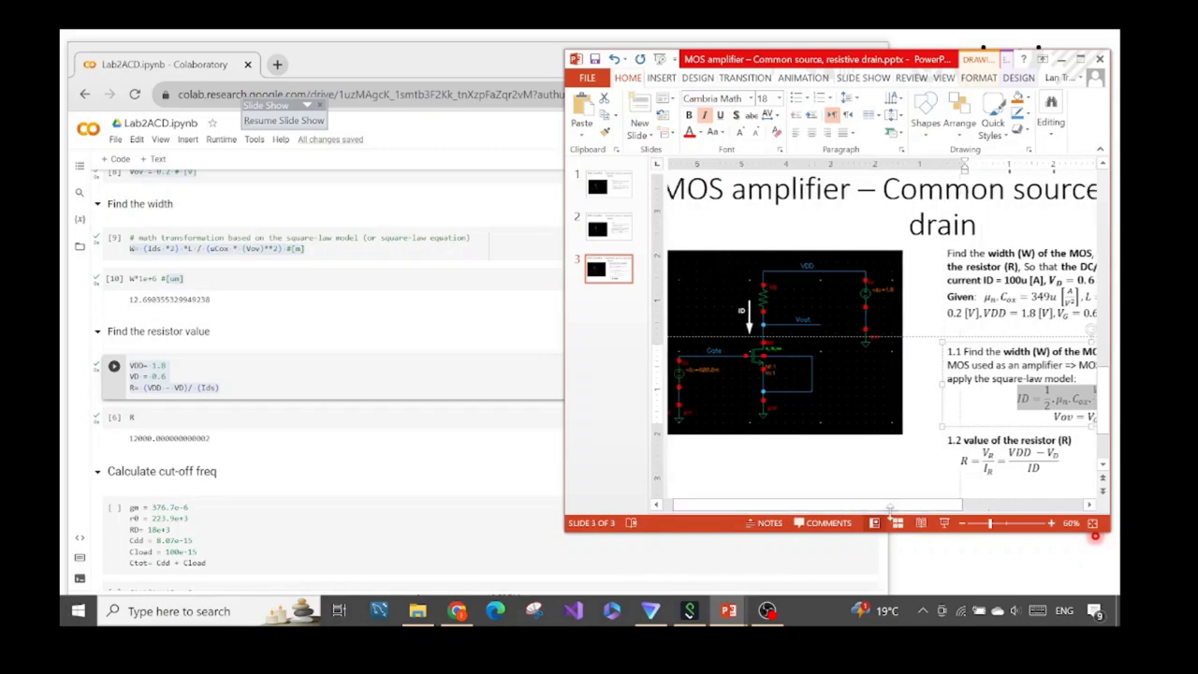
pyautogui.click(1051, 523)
pyautogui.click(1051, 523)
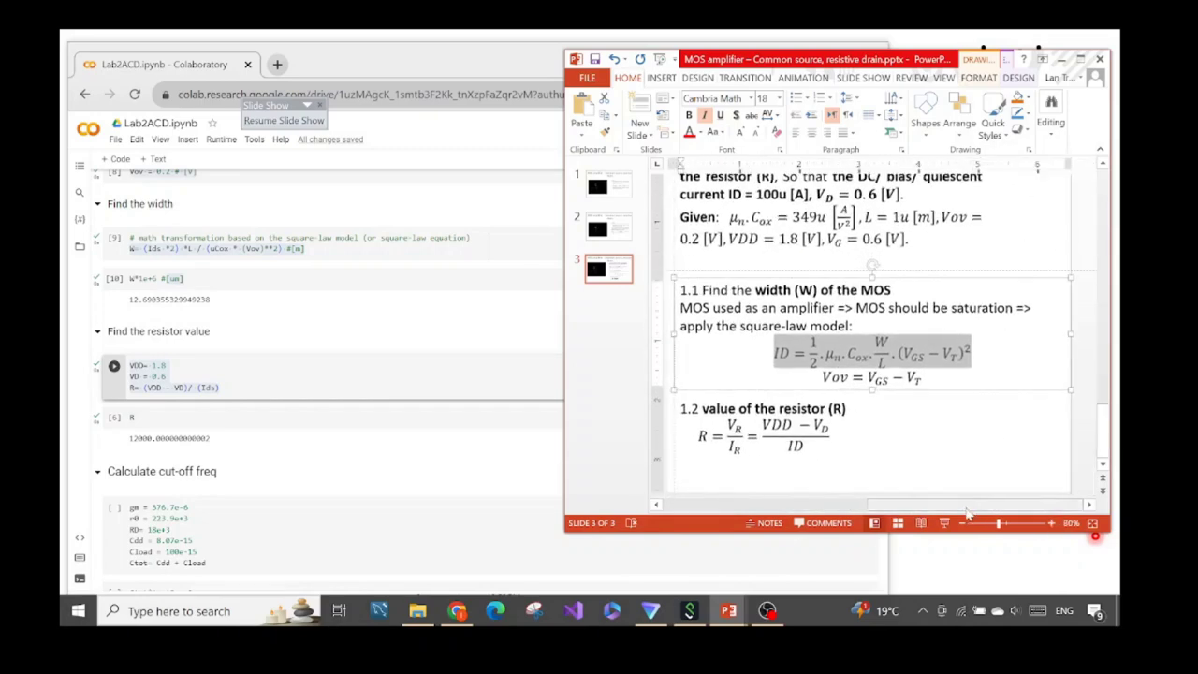
pyautogui.hscroll(-5, 759, 423)
pyautogui.scroll(2, 759, 423)
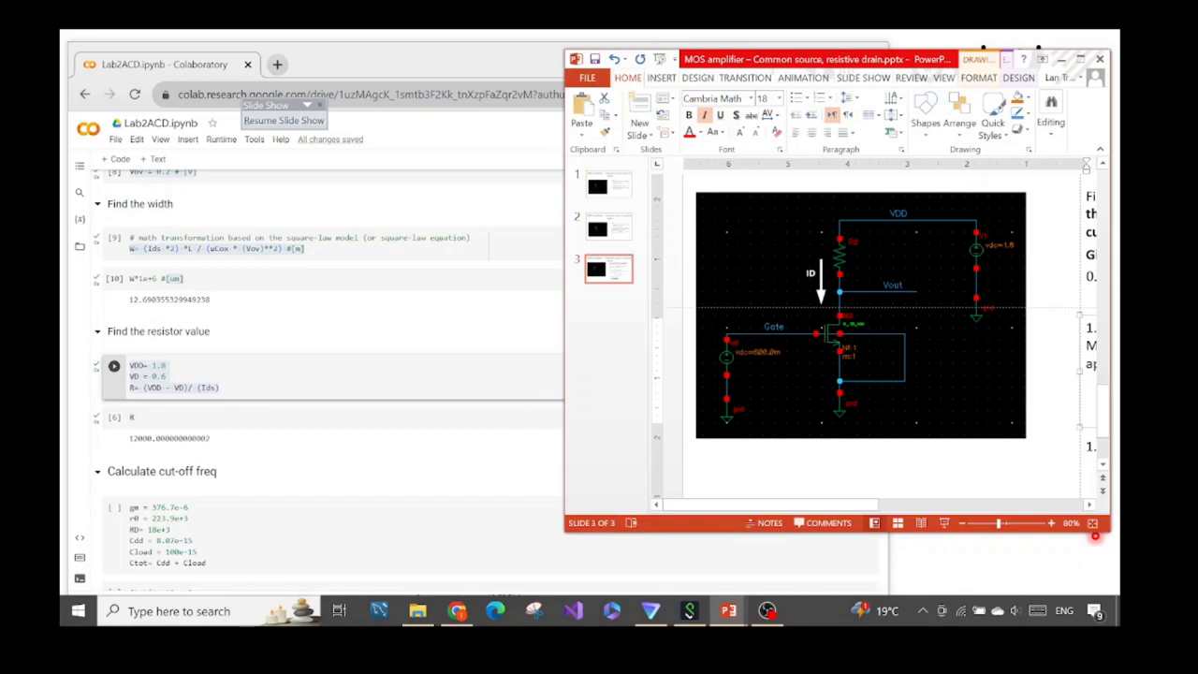
# Re-run the Colab resistor cells so R prints 12000
pyautogui.click(132, 393)
pyautogui.click(131, 394)
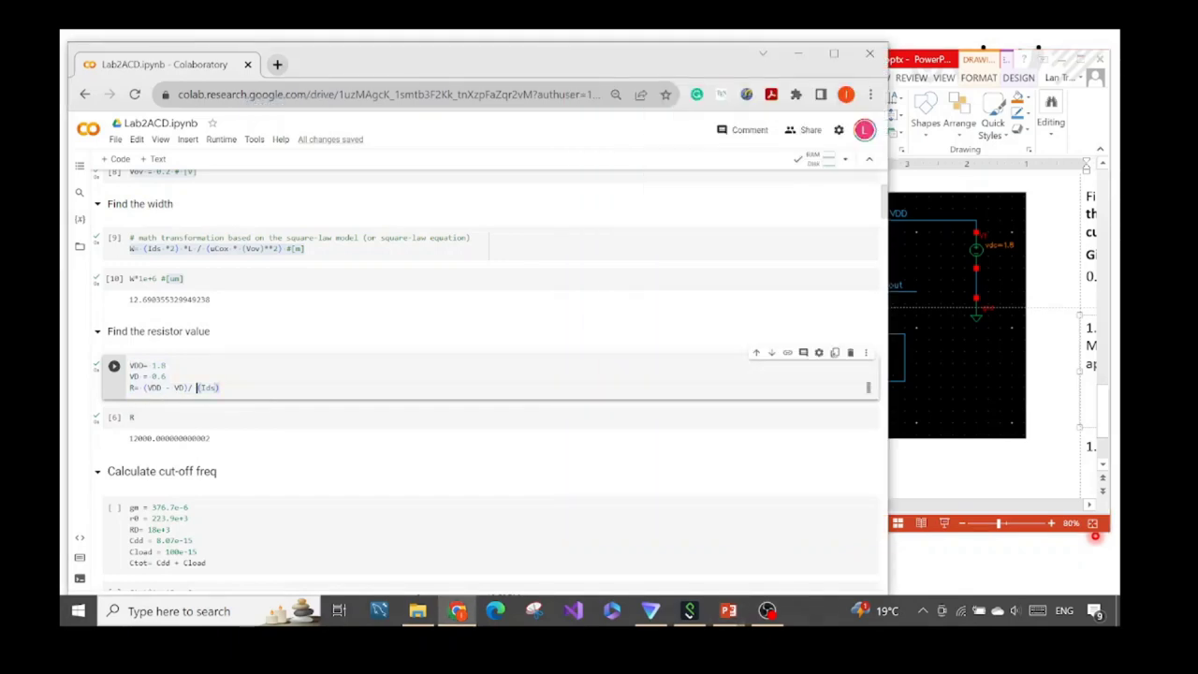
pyautogui.click(132, 390)
pyautogui.click(114, 418)
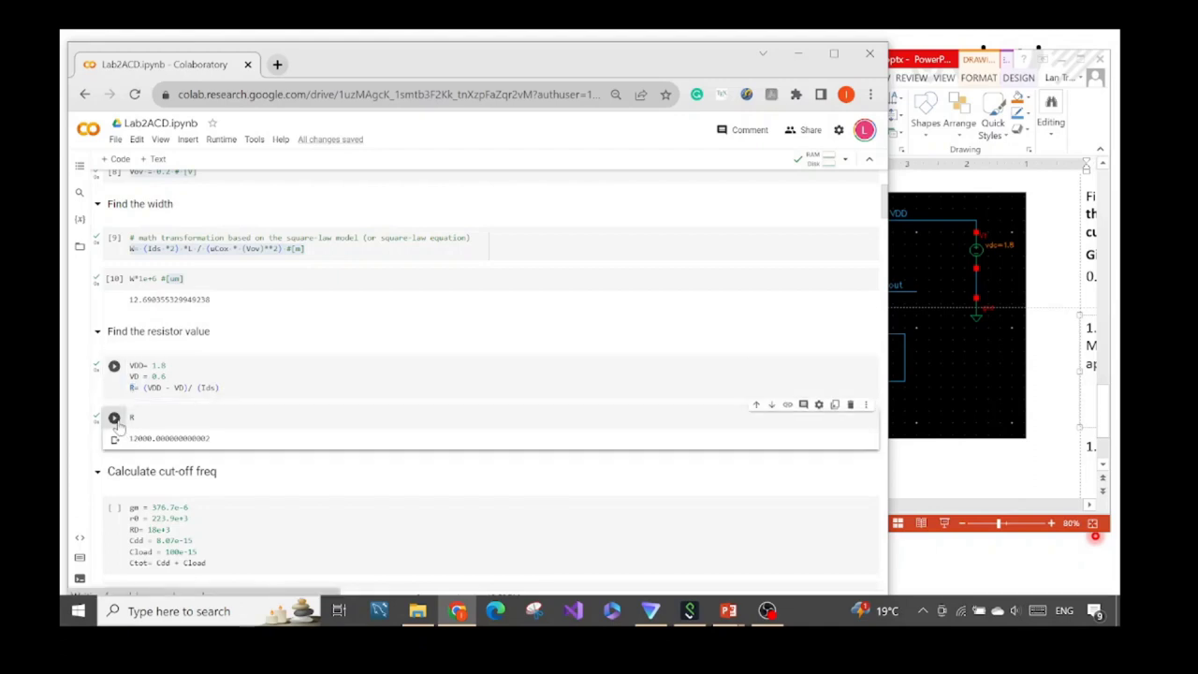
pyautogui.click(114, 366)
pyautogui.click(114, 418)
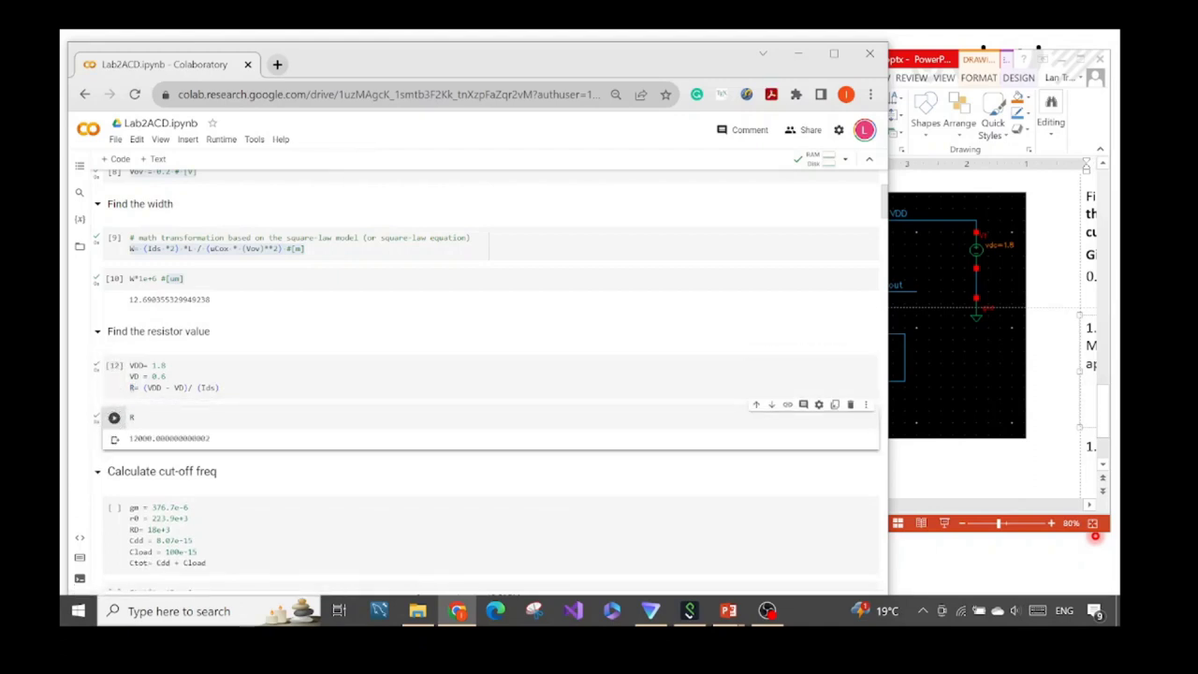
pyautogui.doubleClick(140, 438)
# Highlight VDD 1.8 V, VD 0.6 V, the current's [A] unit and the 12000 result
pyautogui.scroll(1, 889, 217)
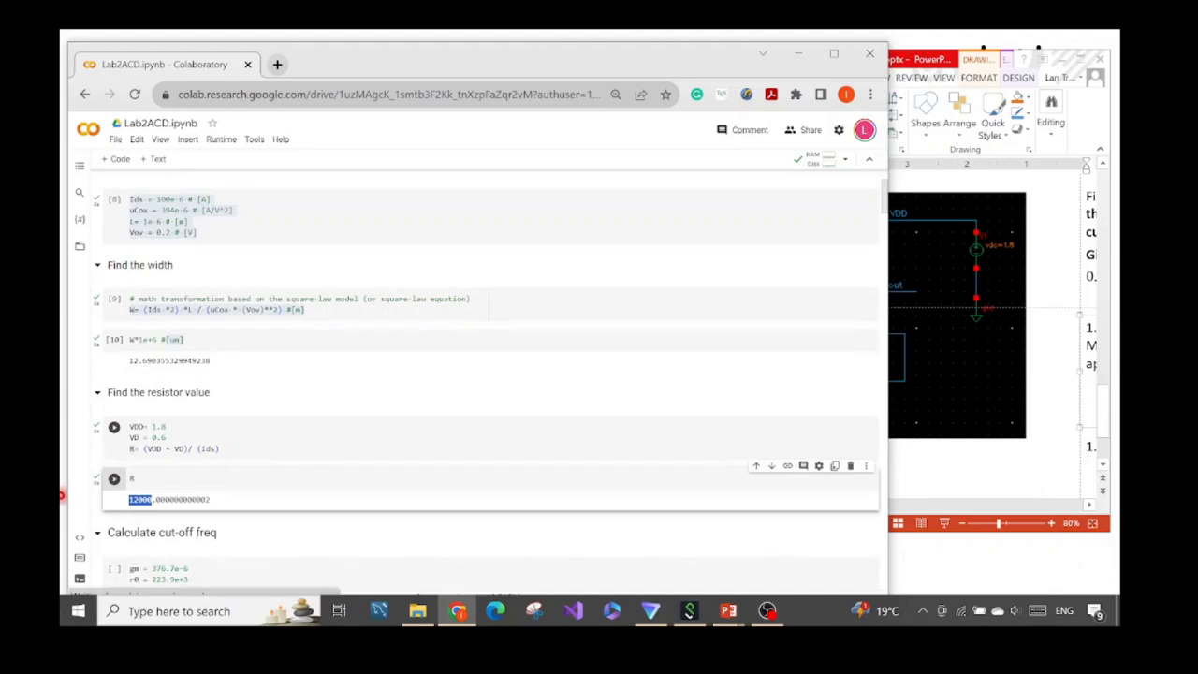
pyautogui.moveTo(167, 427); pyautogui.dragTo(133, 449)
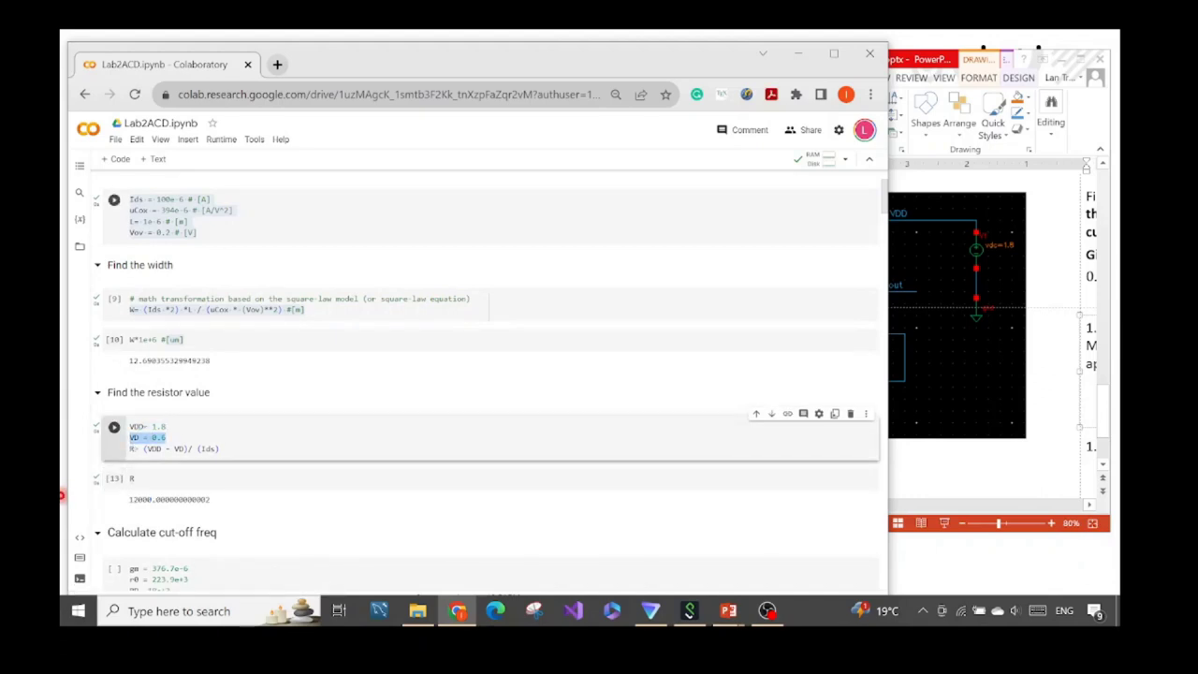
pyautogui.moveTo(129, 199); pyautogui.dragTo(197, 199)
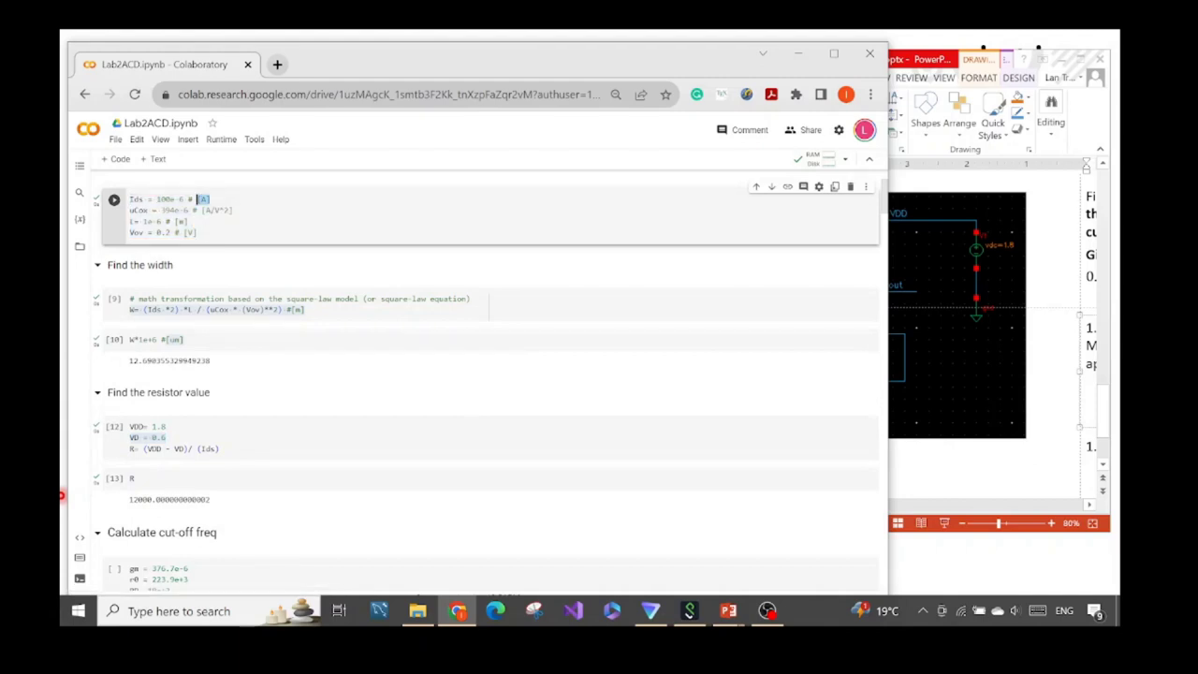
pyautogui.click(131, 448)
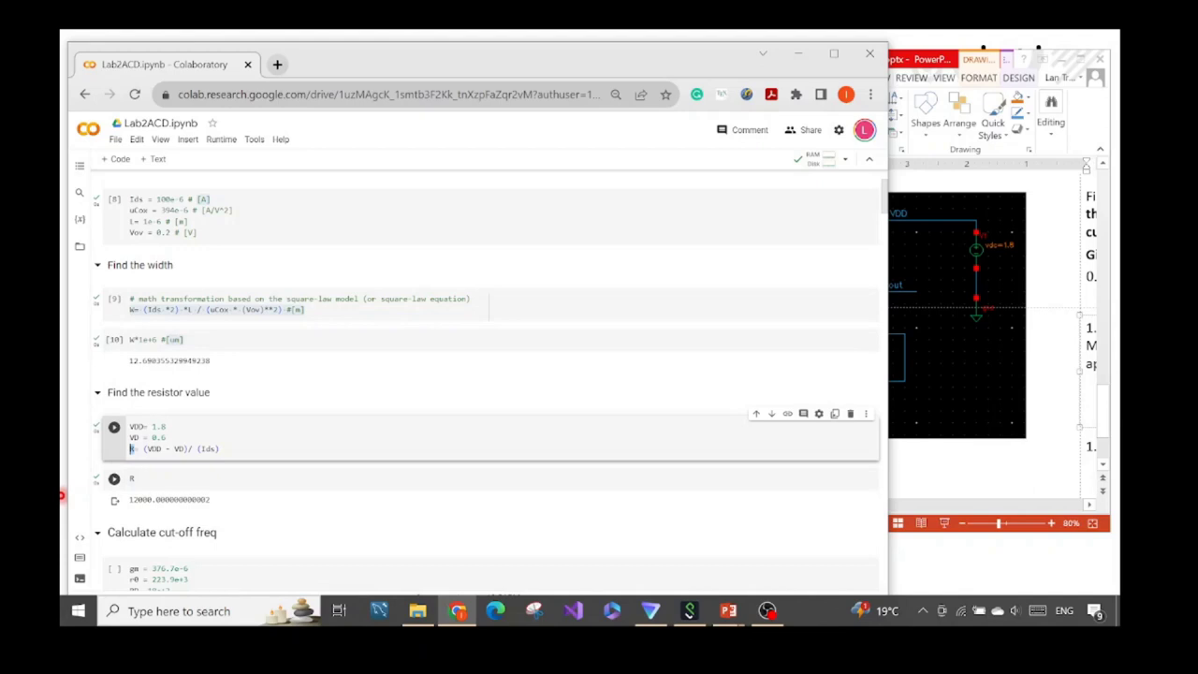
pyautogui.moveTo(151, 499); pyautogui.dragTo(129, 499)
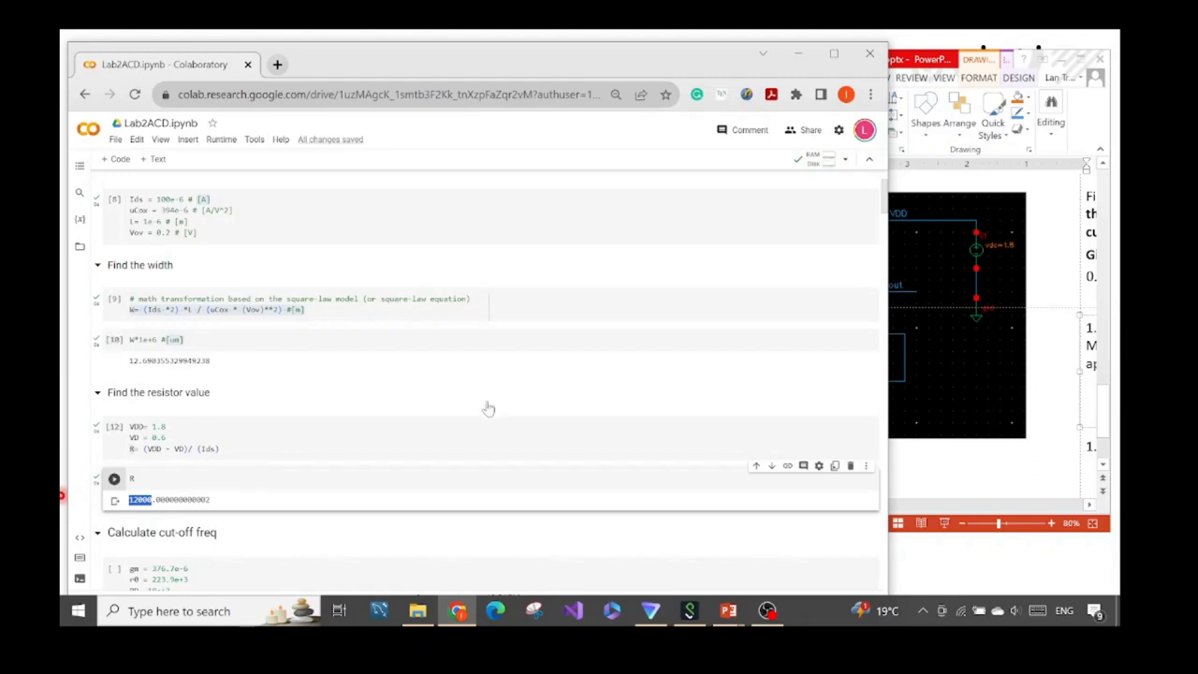
# Highlight the slide's required bias current ID and drain voltage VD
pyautogui.click(930, 299)
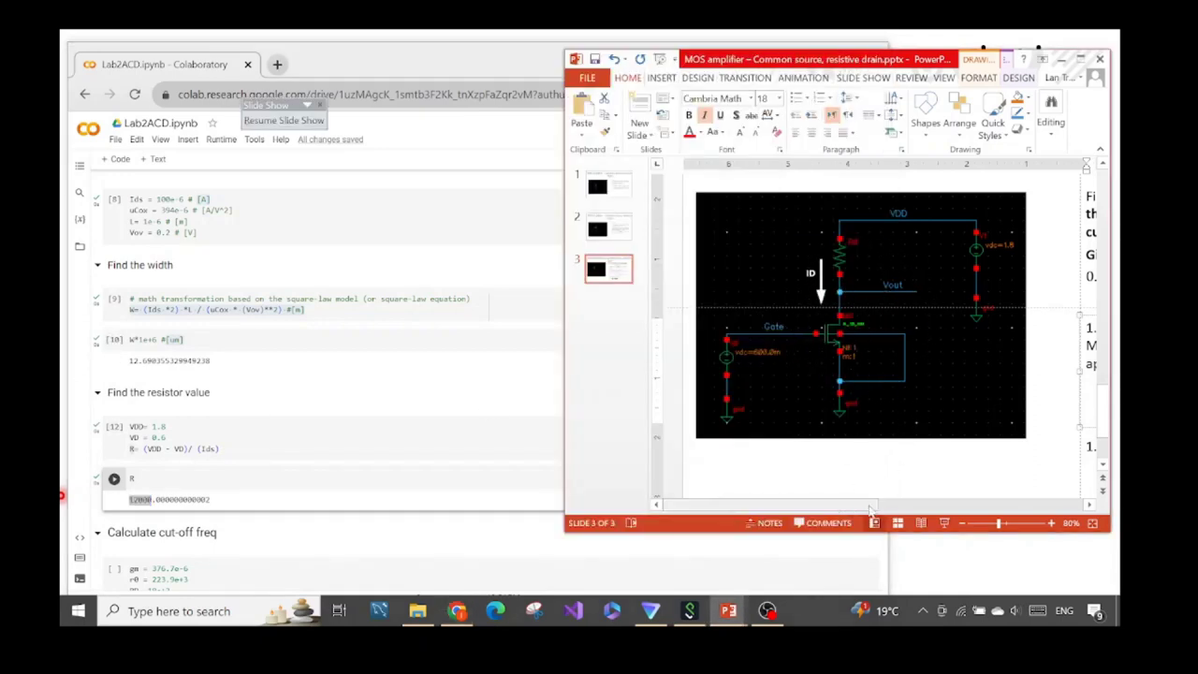
pyautogui.moveTo(869, 510); pyautogui.dragTo(1067, 508)
pyautogui.moveTo(933, 232); pyautogui.dragTo(861, 213)
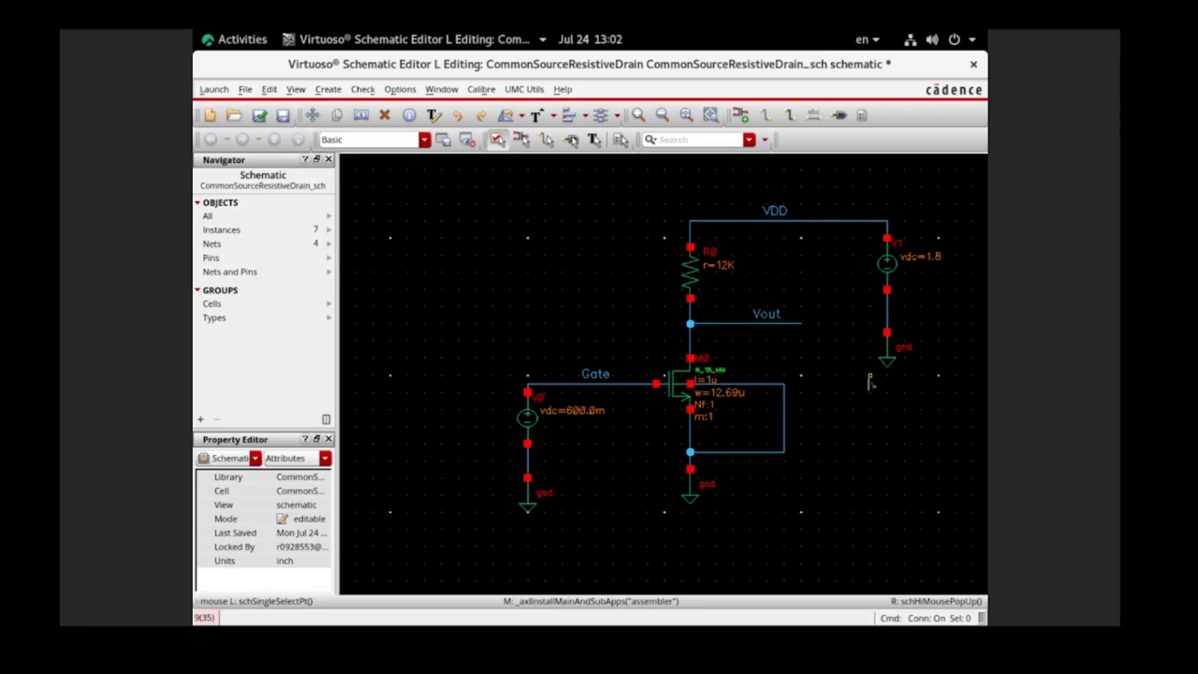
# Check and save the schematic, then read the floating net Vout warning in the CIW log
pyautogui.click(260, 116)
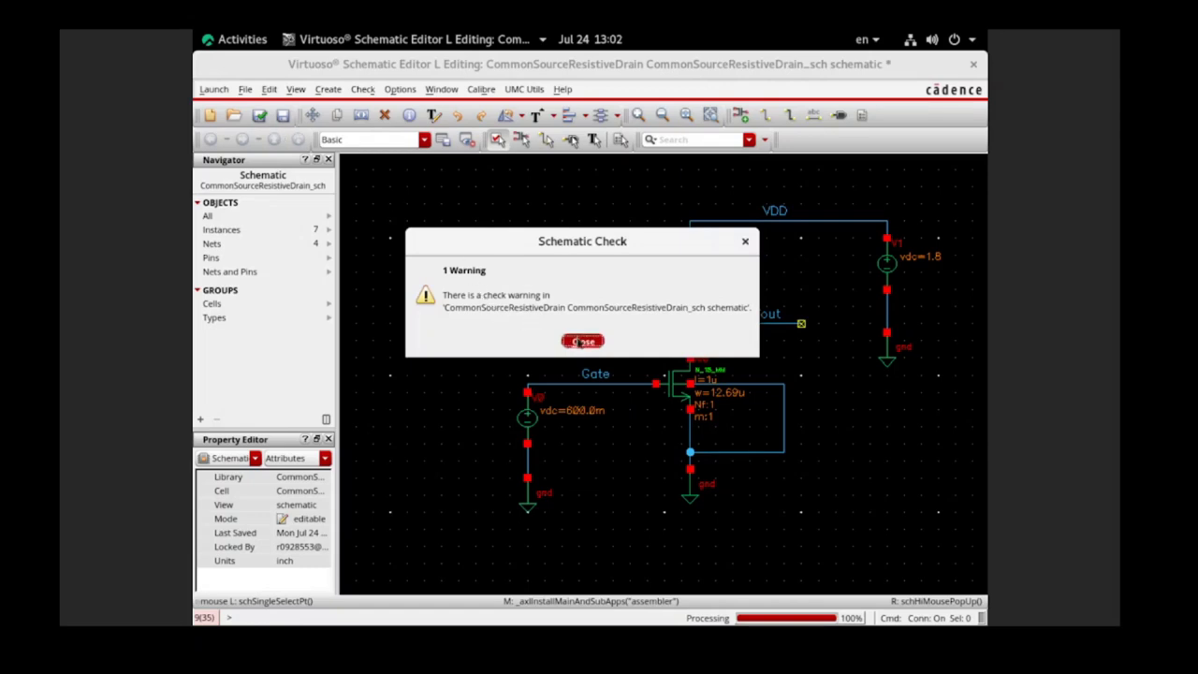
pyautogui.click(575, 341)
pyautogui.click(225, 40)
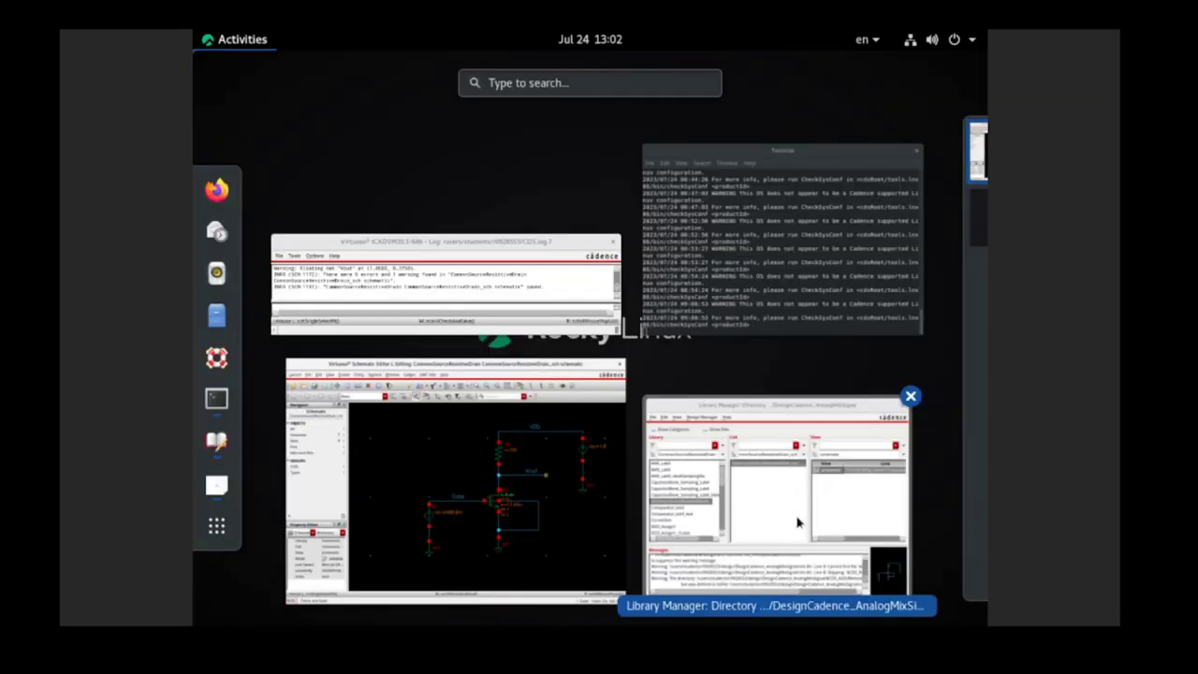
pyautogui.click(535, 290)
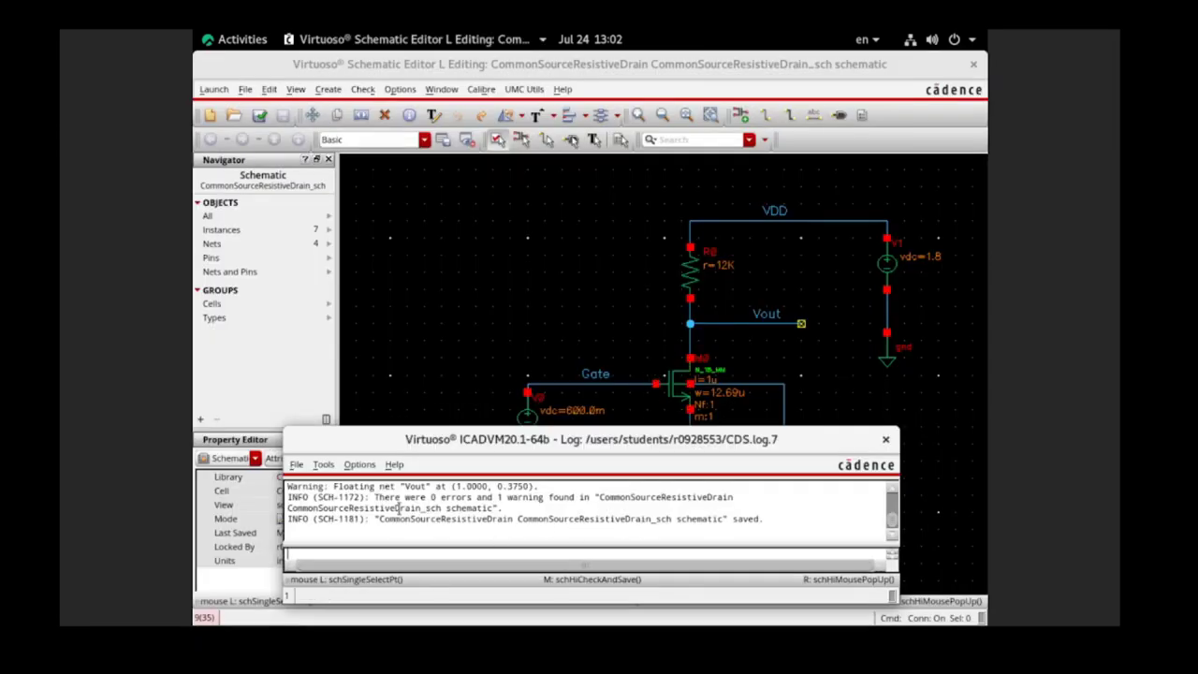
pyautogui.moveTo(334, 485); pyautogui.dragTo(439, 487)
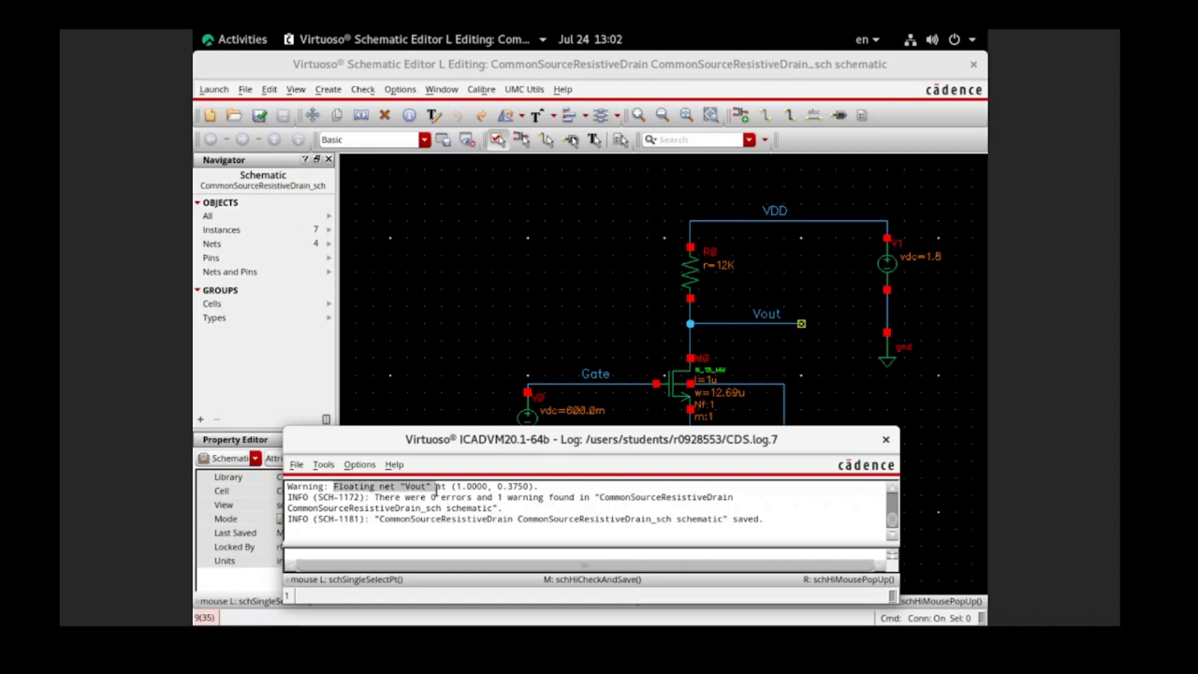
pyautogui.click(786, 364)
pyautogui.moveTo(802, 326)
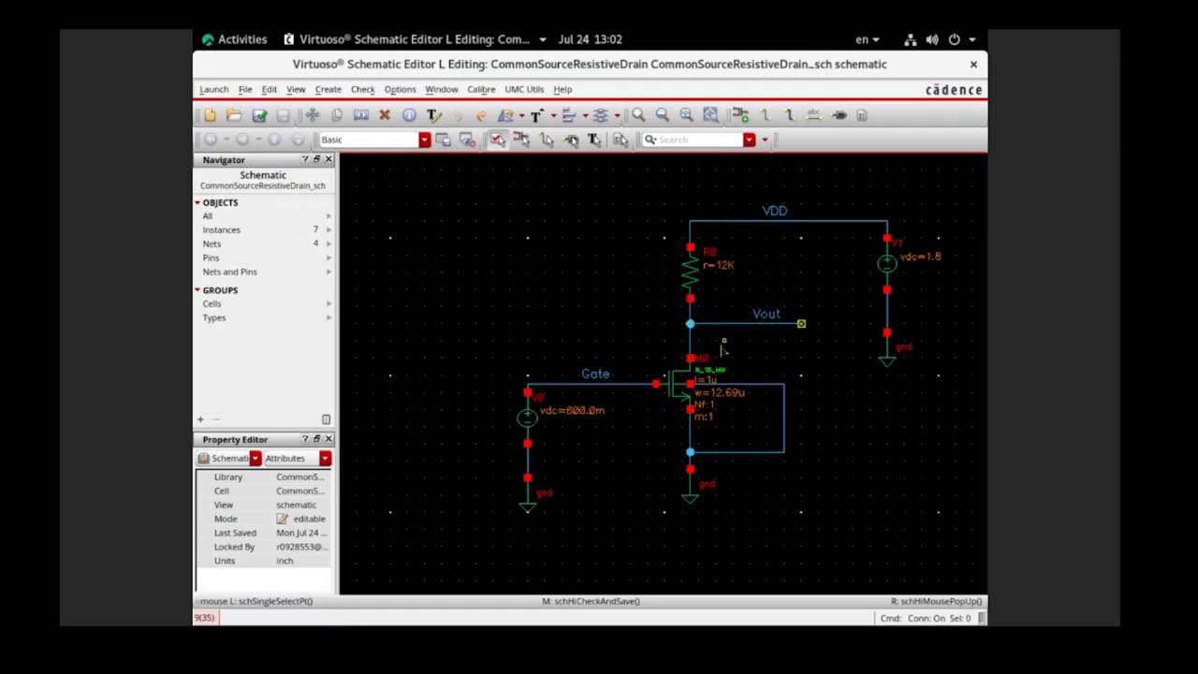
# Launch ADE Assembler and create a new view named maestro
pyautogui.click(214, 90)
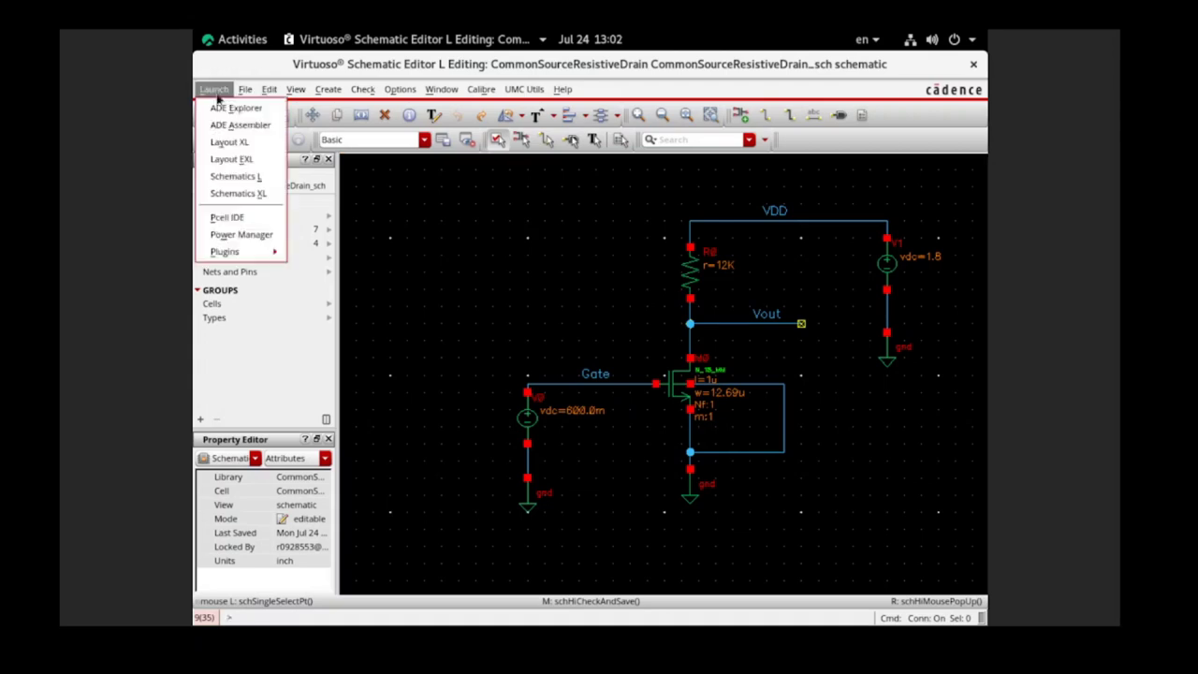
pyautogui.click(229, 125)
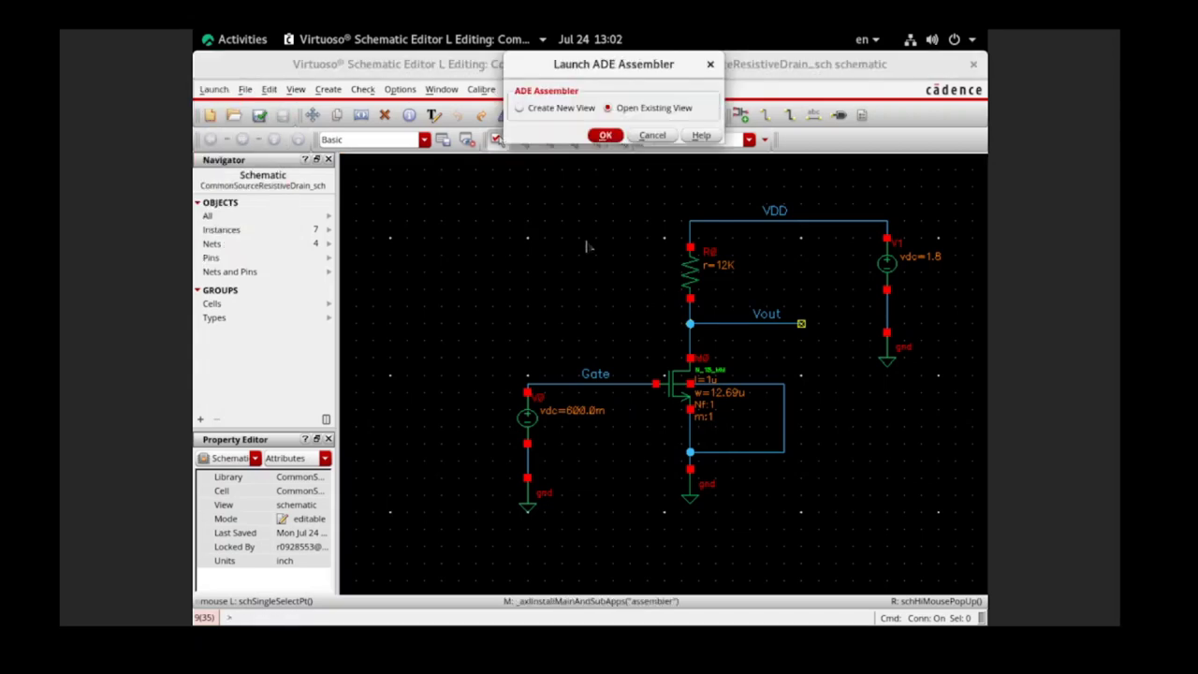
pyautogui.click(566, 108)
pyautogui.click(605, 136)
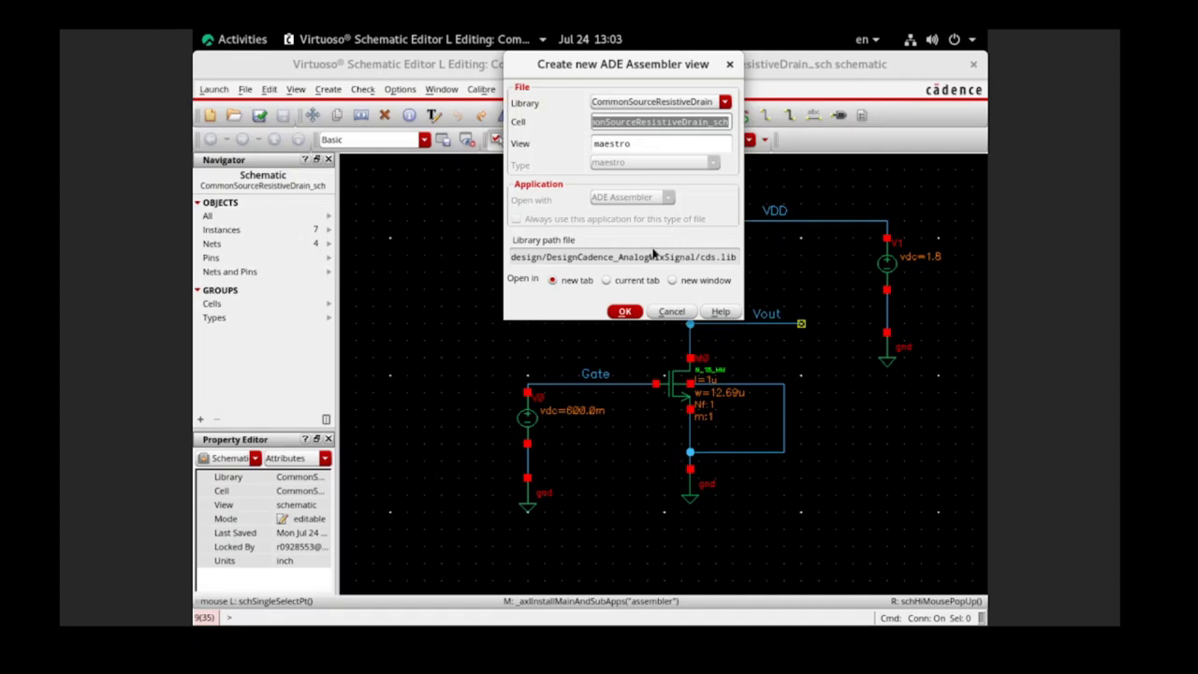
pyautogui.click(634, 149)
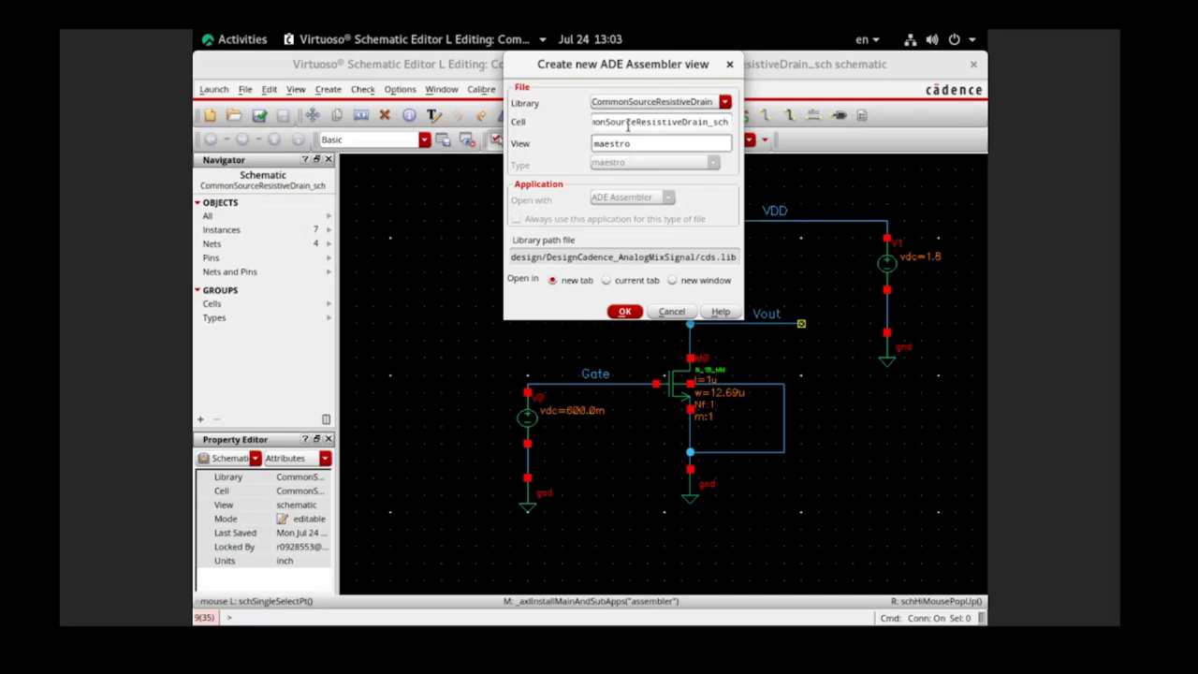
pyautogui.click(627, 313)
# Add the CommonSourceResistiveDrain schematic as the test design
pyautogui.click(250, 211)
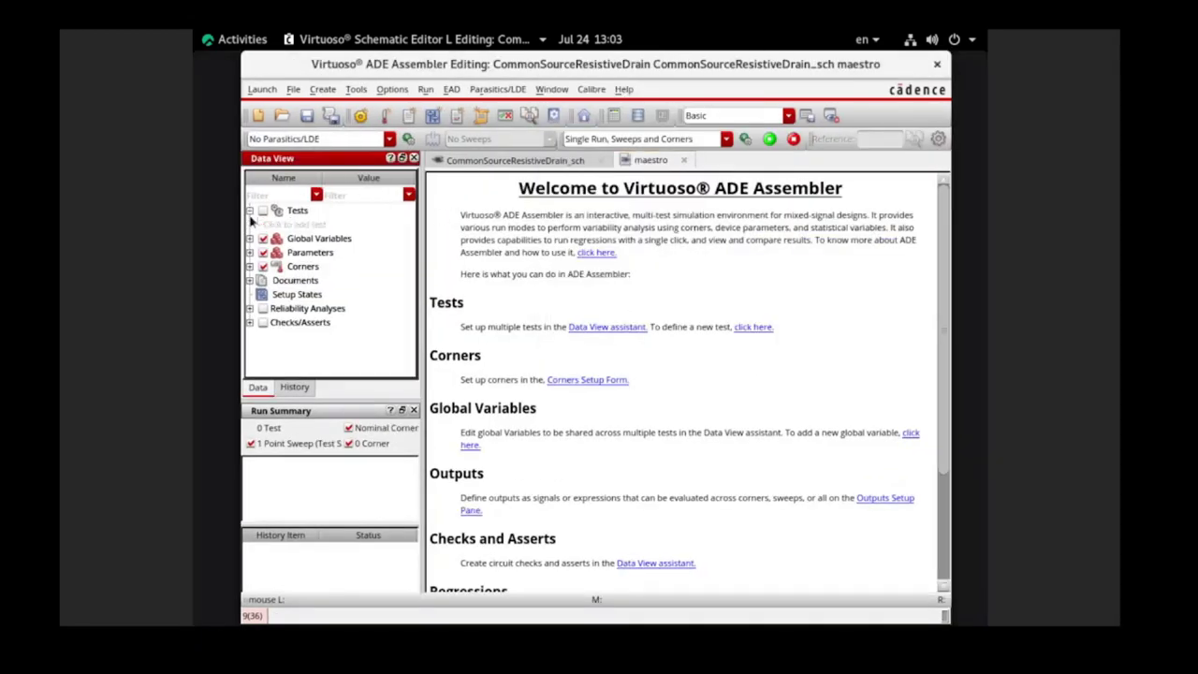
pyautogui.click(271, 225)
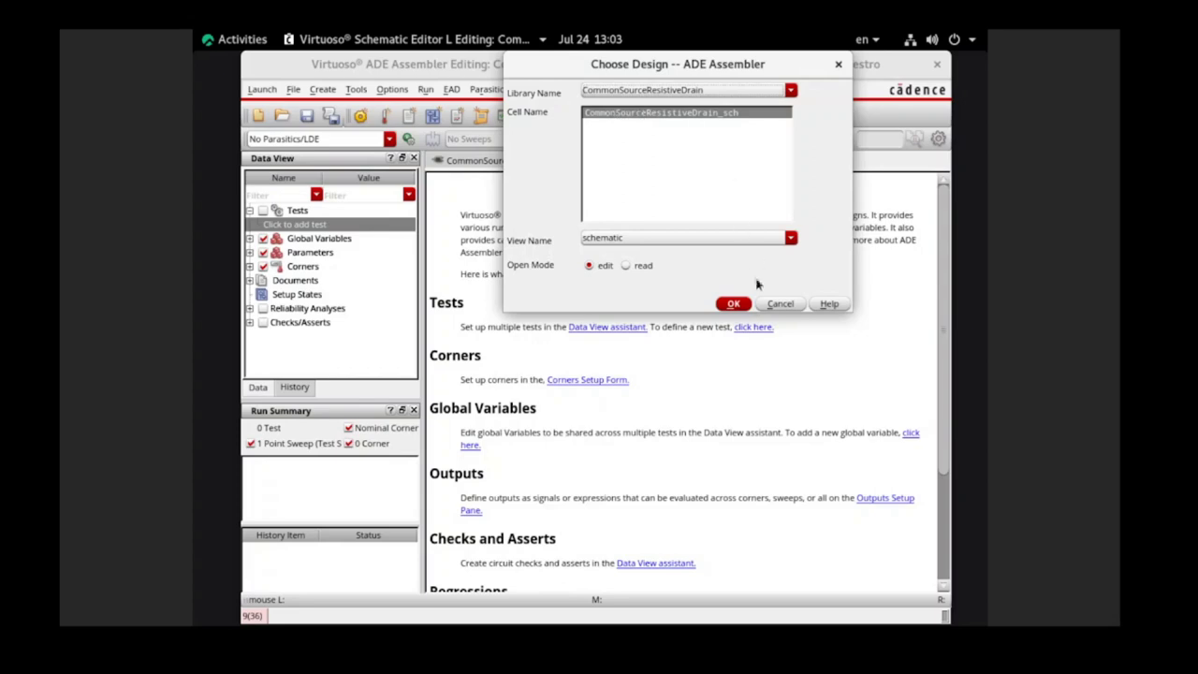
pyautogui.click(726, 305)
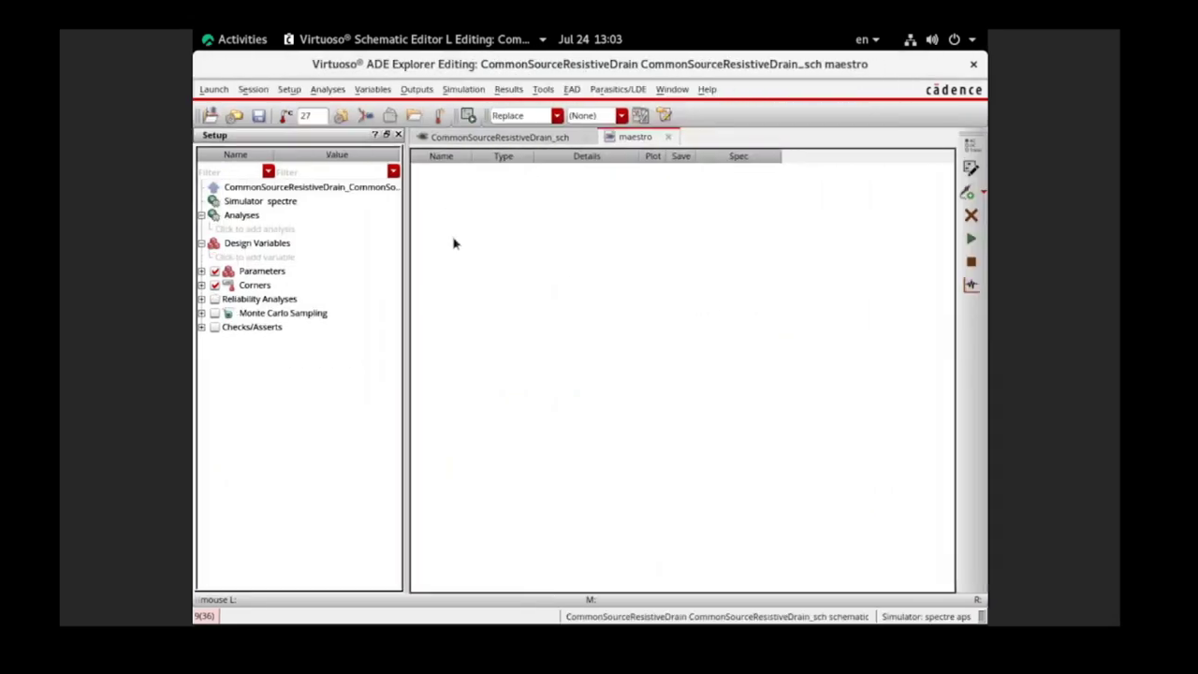
# Add a dc analysis with Save DC Operating Point enabled
pyautogui.click(244, 230)
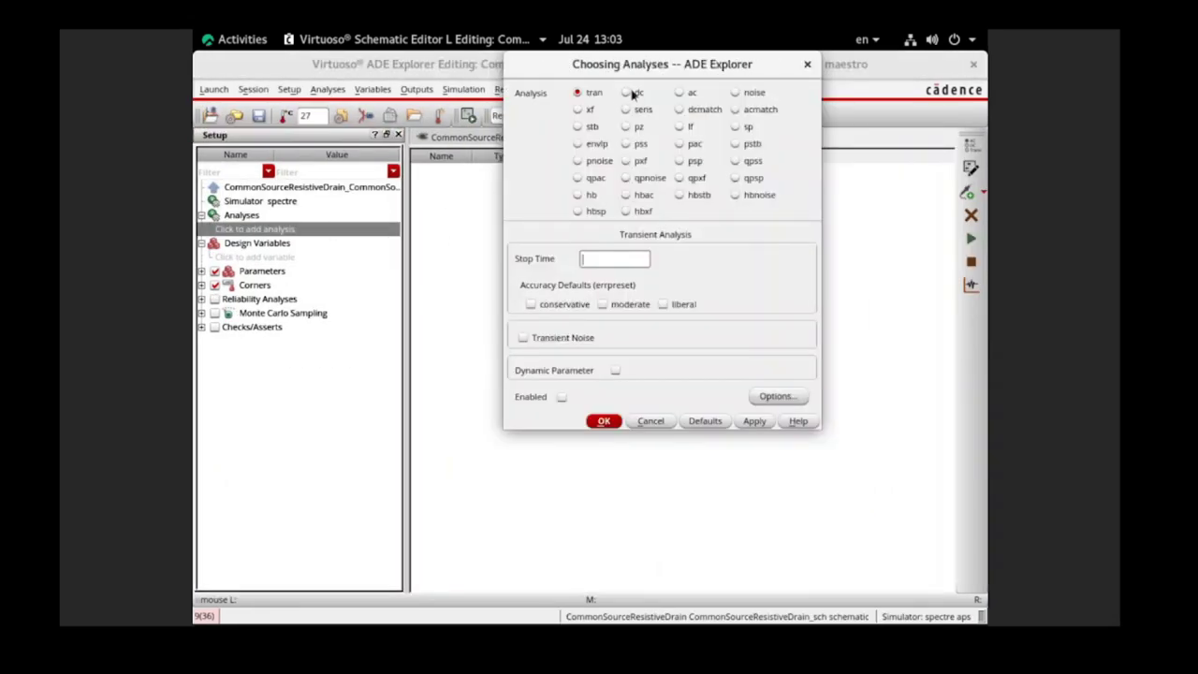
pyautogui.click(629, 92)
pyautogui.click(653, 254)
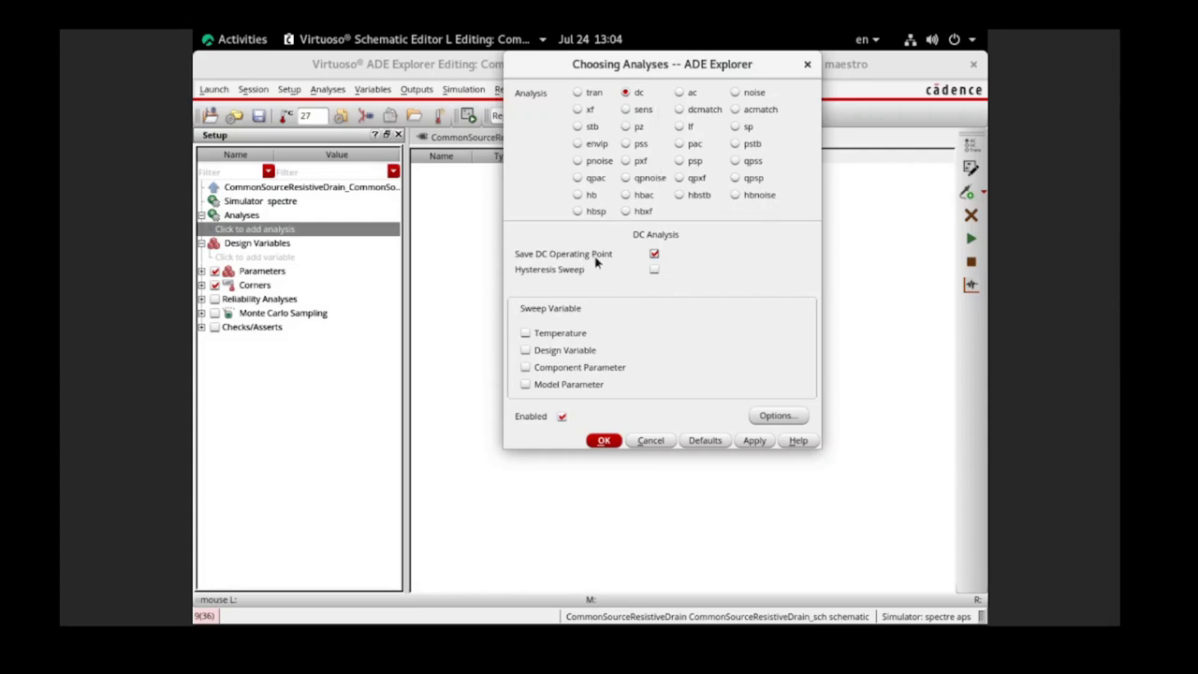
pyautogui.click(603, 441)
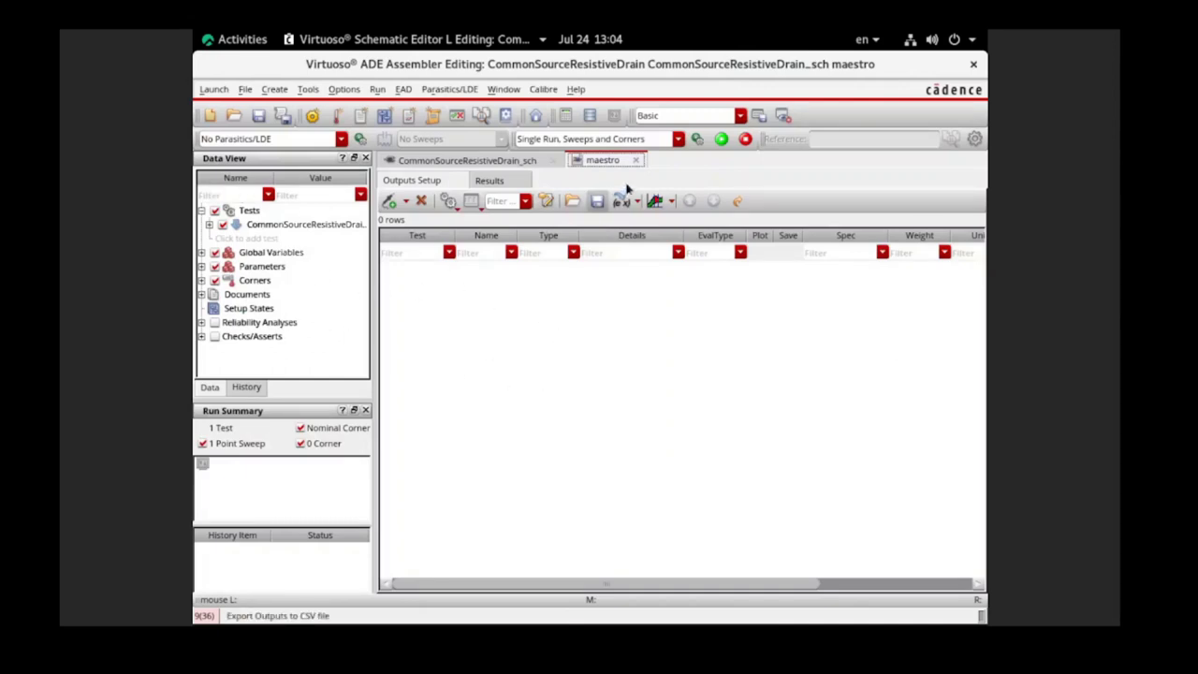
# Add the Vout net as a signal output and mark it to be saved
pyautogui.click(407, 202)
pyautogui.moveTo(683, 225)
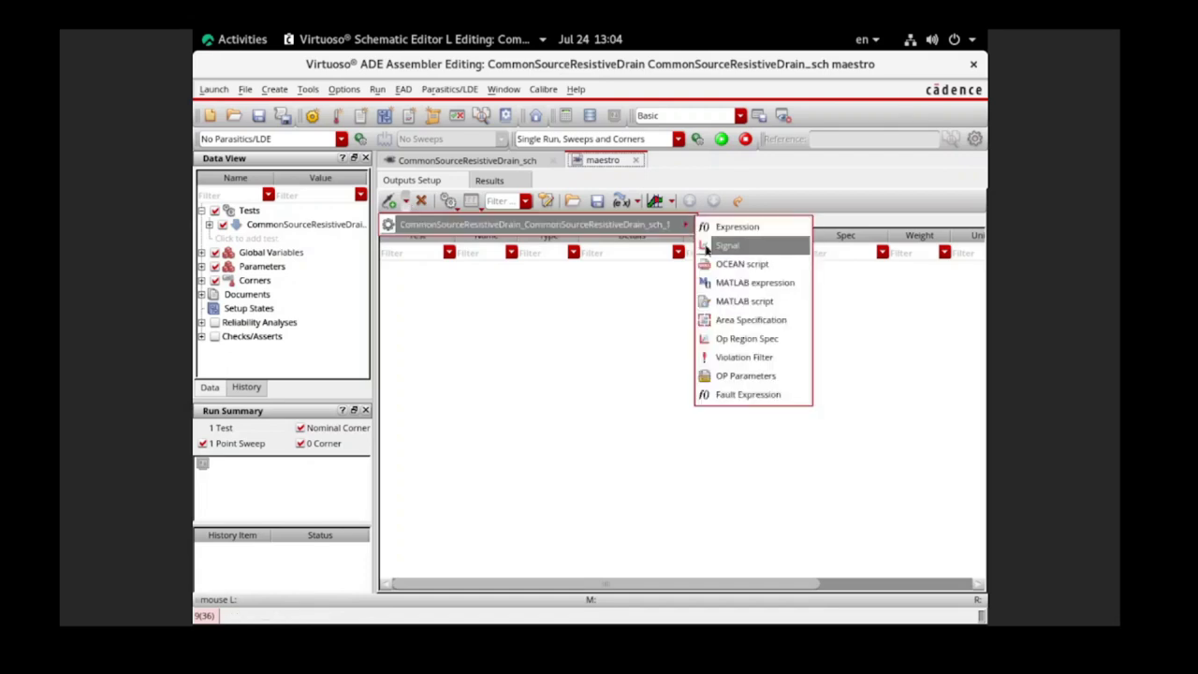
pyautogui.click(714, 245)
pyautogui.click(676, 274)
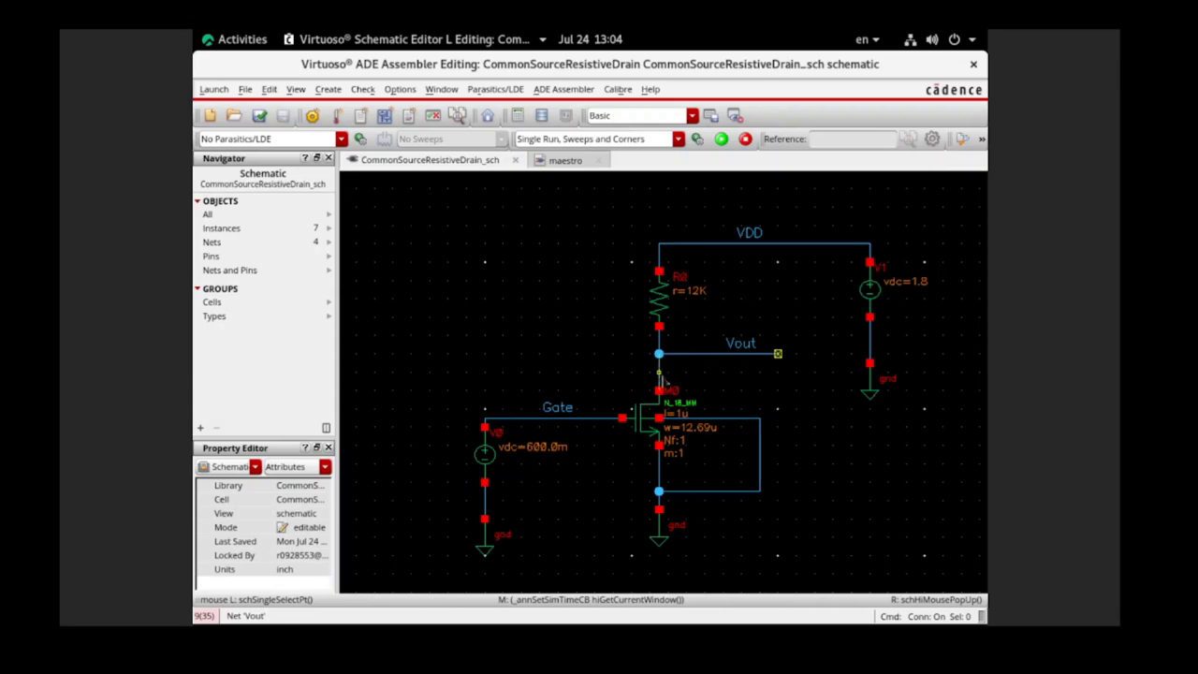
pyautogui.click(660, 374)
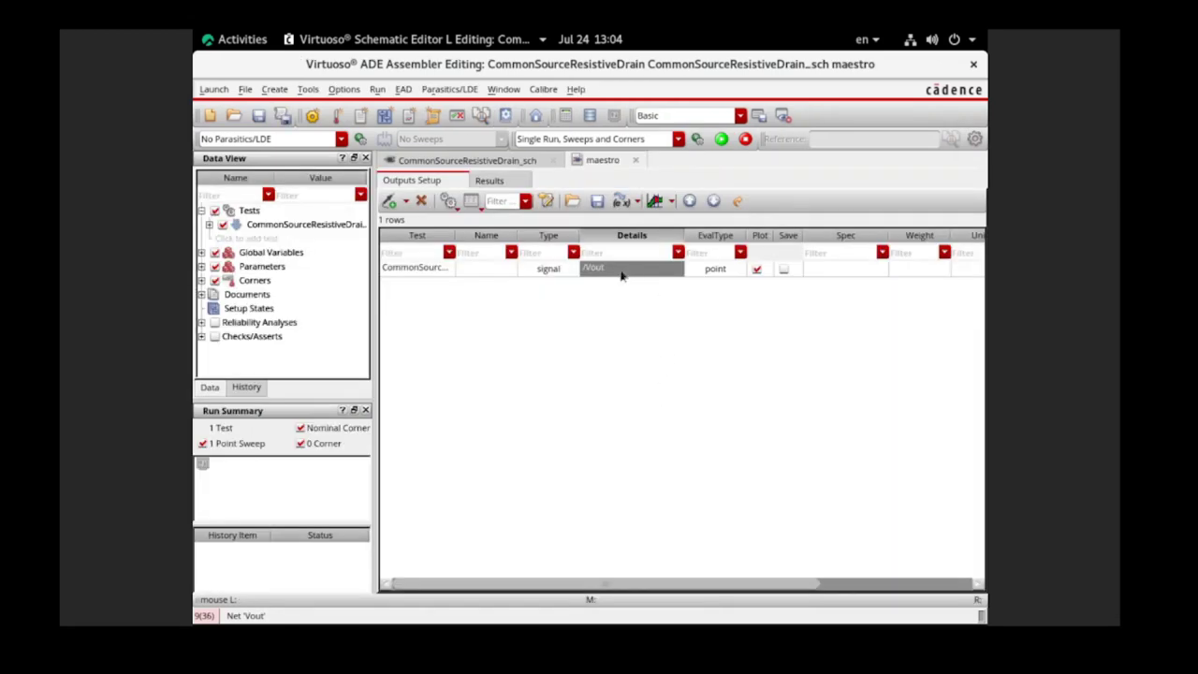
pyautogui.click(784, 270)
# Check the schematic, then return to the outputs setup to rename the /Vout output
pyautogui.click(404, 202)
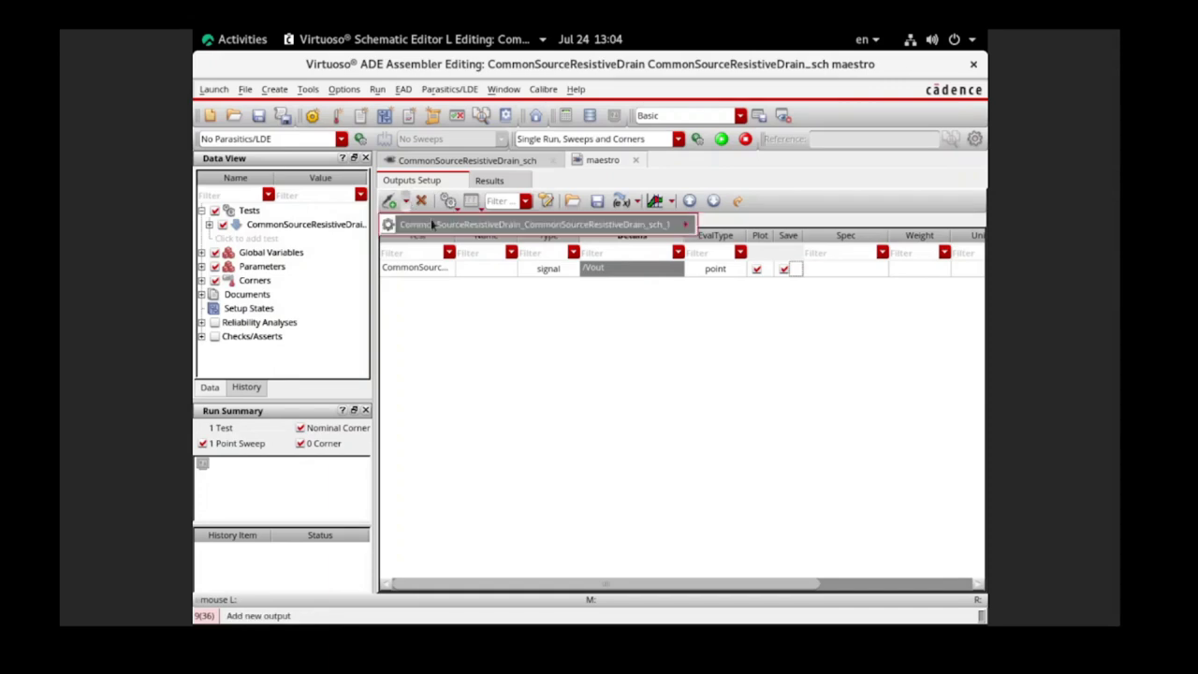
pyautogui.moveTo(434, 225)
pyautogui.click(459, 321)
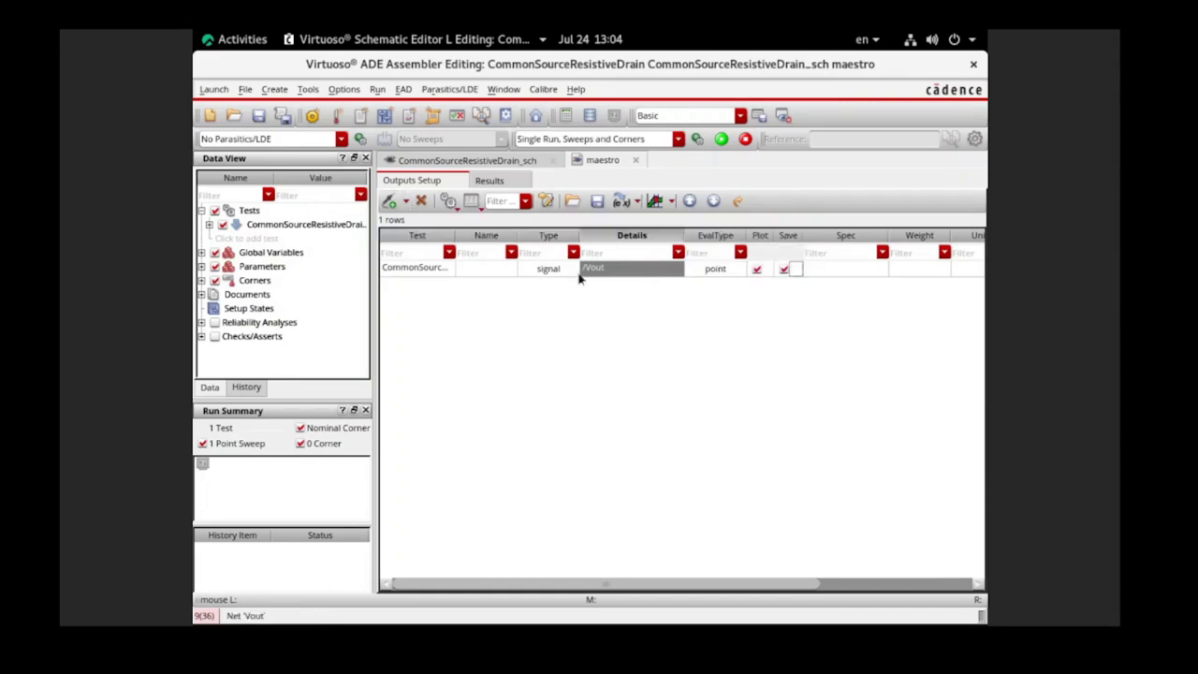
pyautogui.click(434, 163)
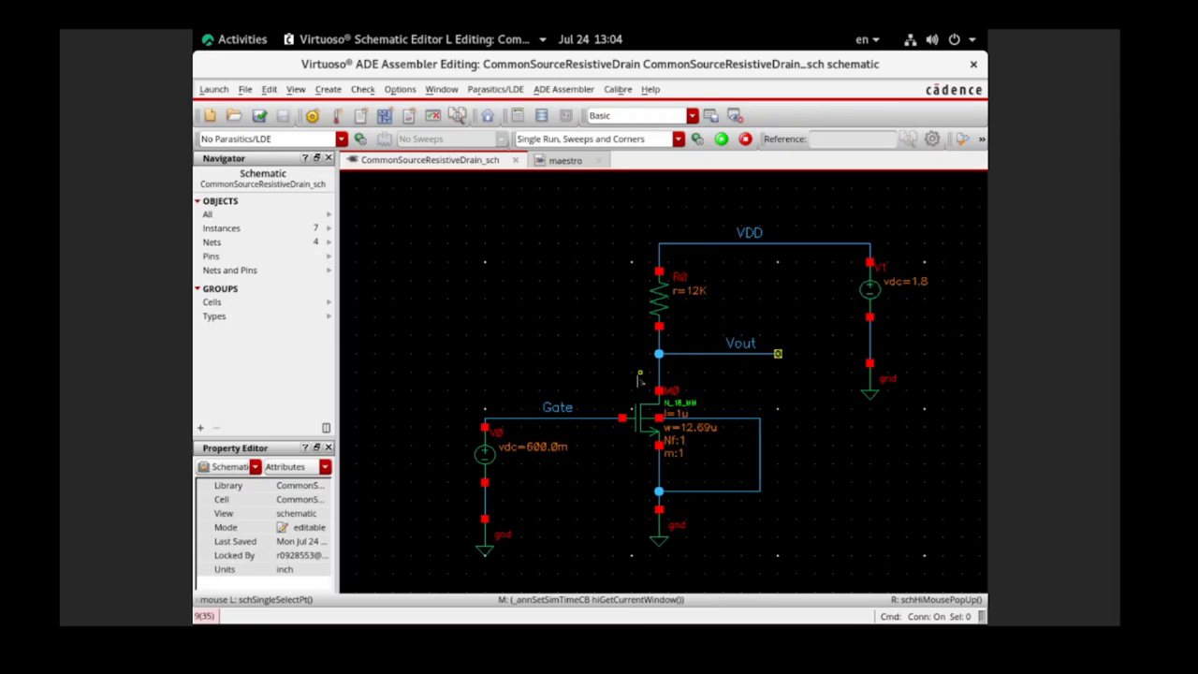
pyautogui.click(564, 161)
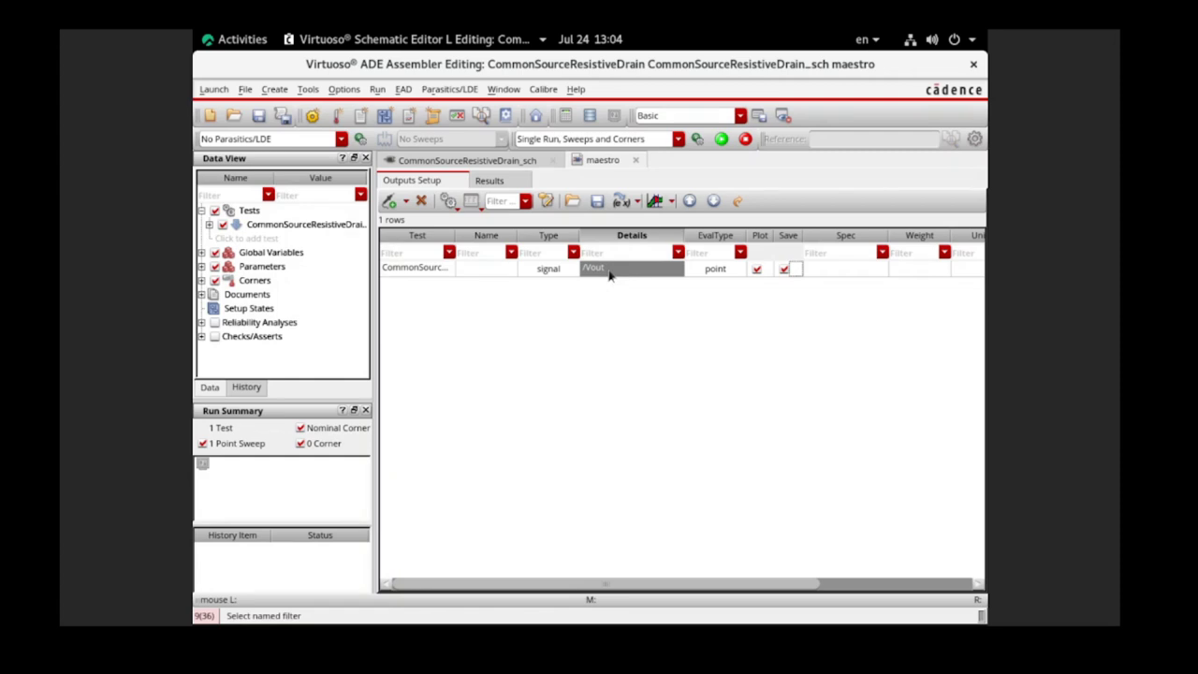
pyautogui.doubleClick(487, 269)
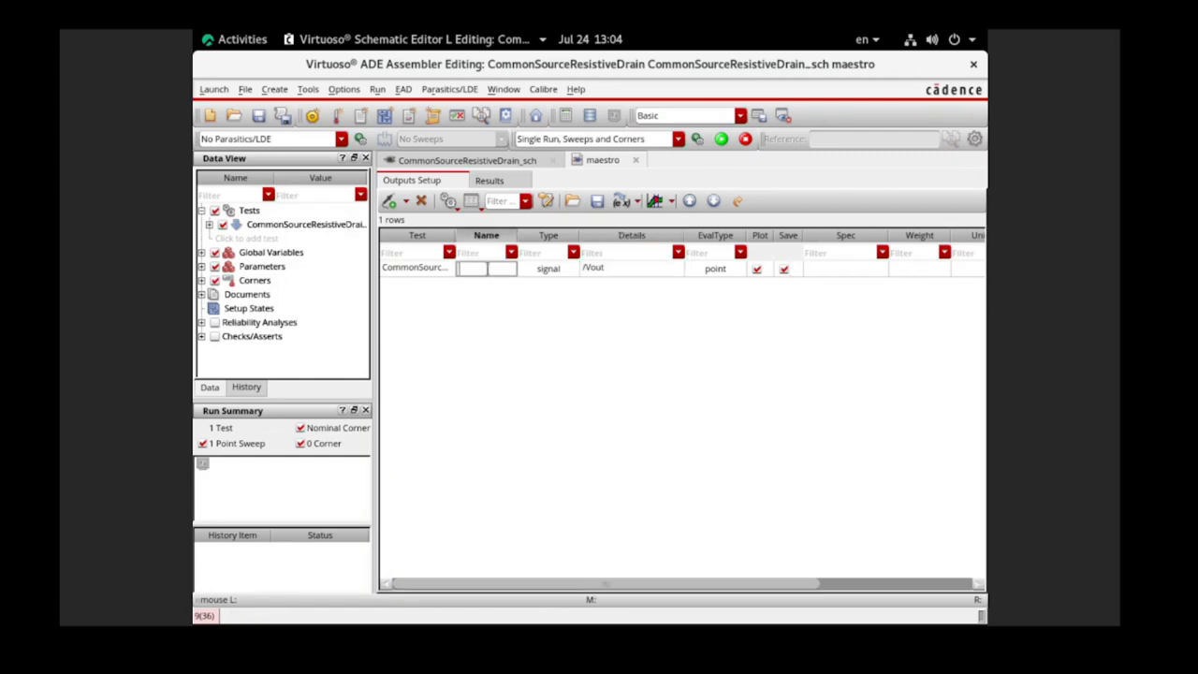
# Name the output VD, run the simulation, and plot VD's nominal result of about 757 mV
pyautogui.write('VD')
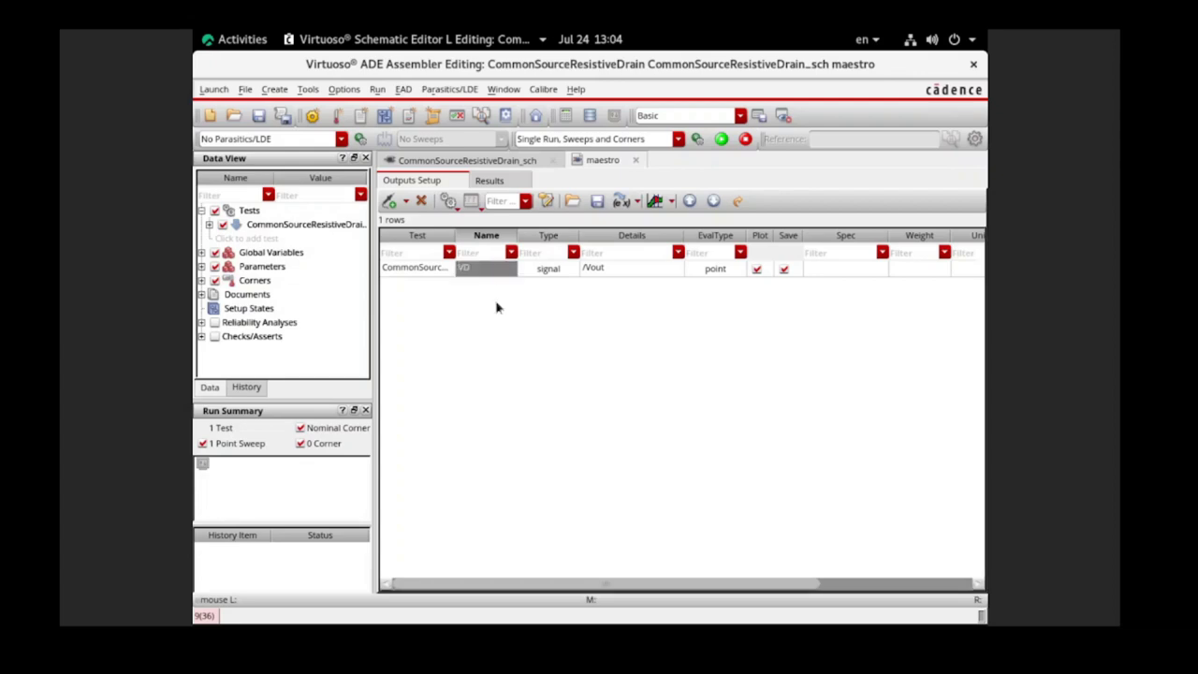
pyautogui.click(721, 139)
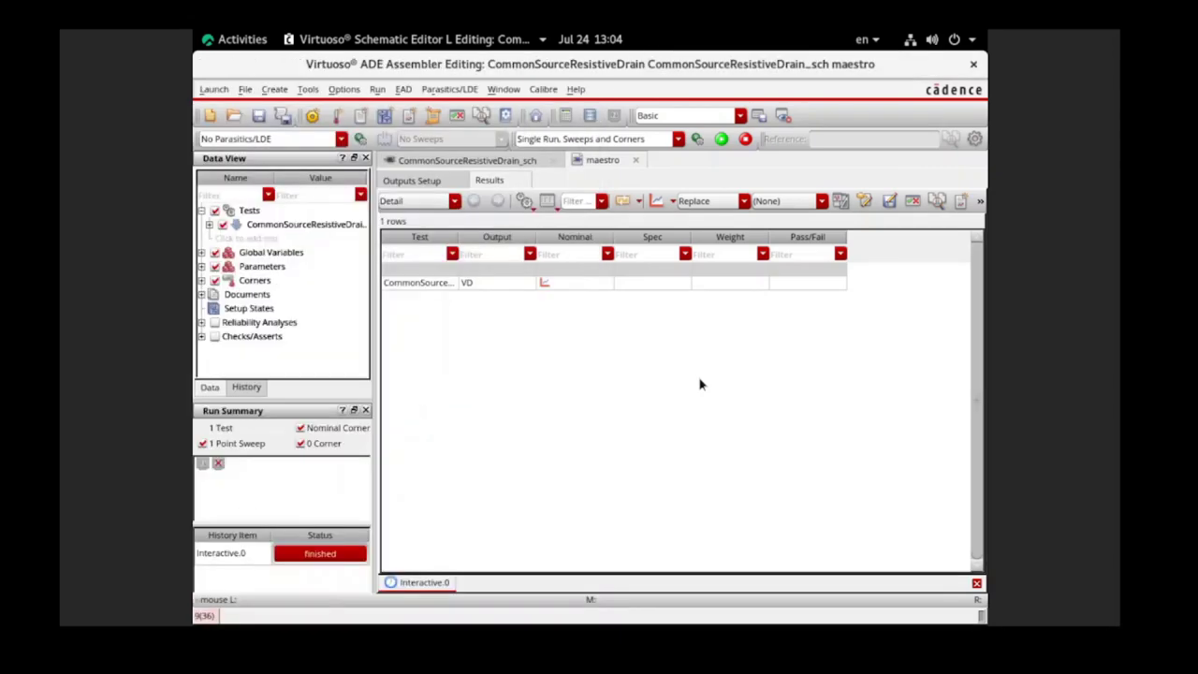
pyautogui.click(576, 286)
pyautogui.rightClick(575, 287)
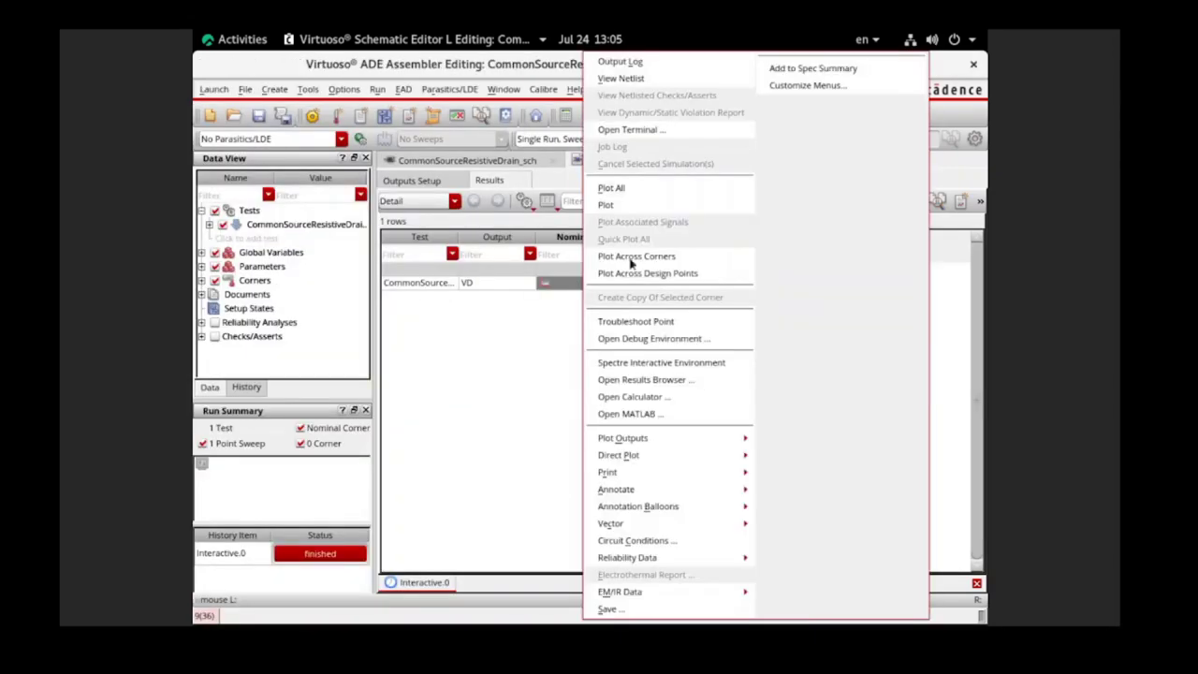
pyautogui.click(644, 203)
pyautogui.moveTo(663, 390)
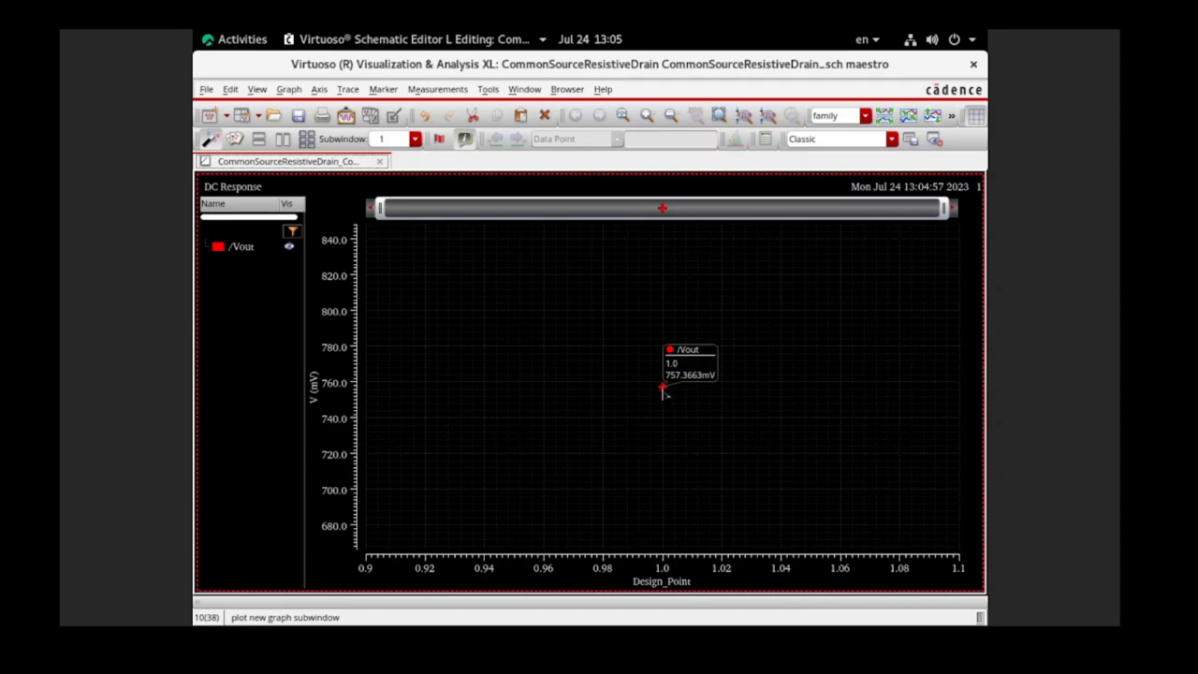
pyautogui.click(974, 64)
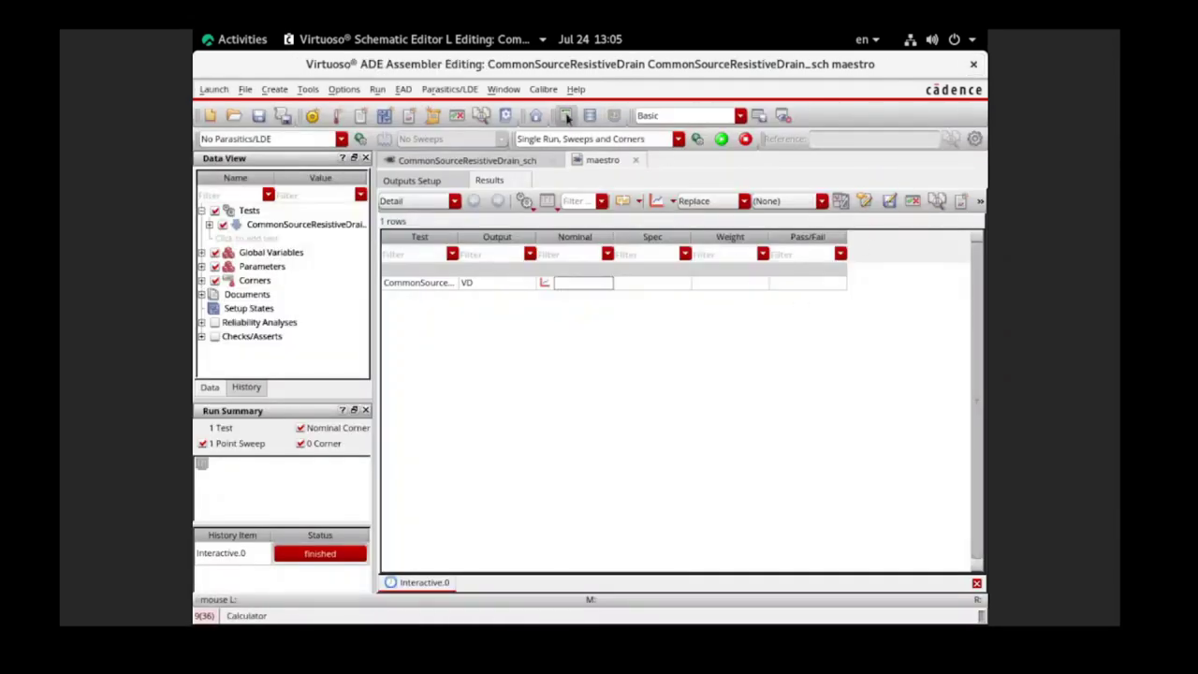
# Build a calculator op expression for transistor M0's drain current id
pyautogui.click(566, 115)
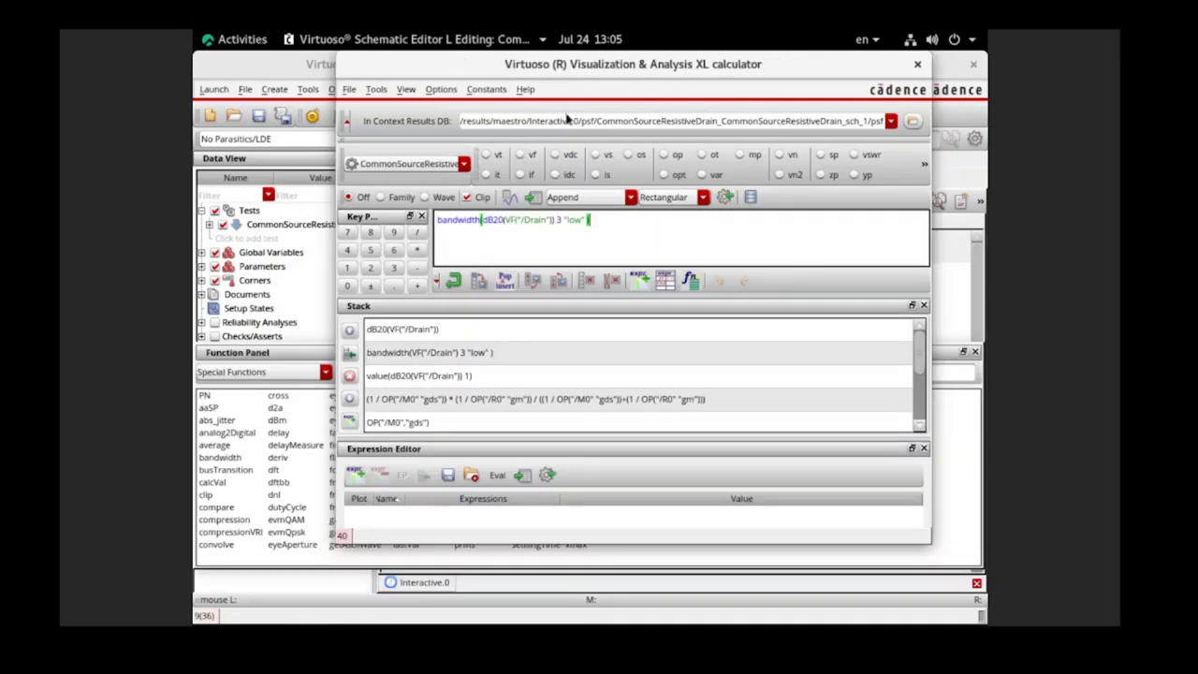
pyautogui.tripleClick(607, 229)
pyautogui.click(664, 154)
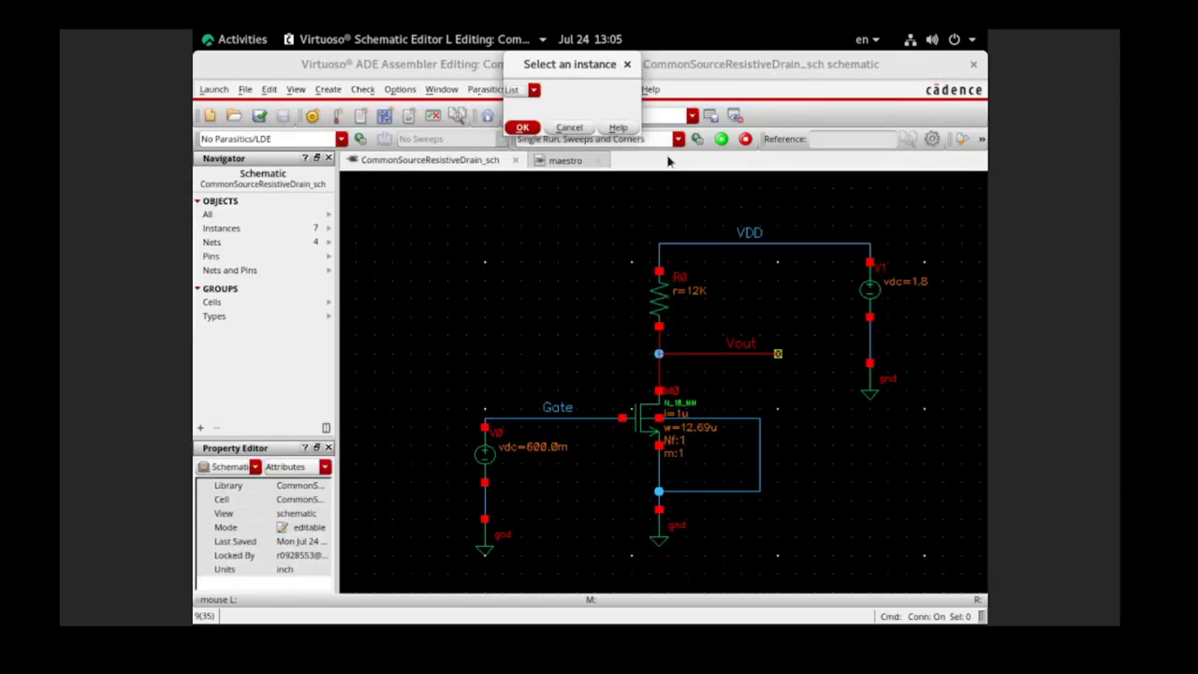
pyautogui.click(626, 418)
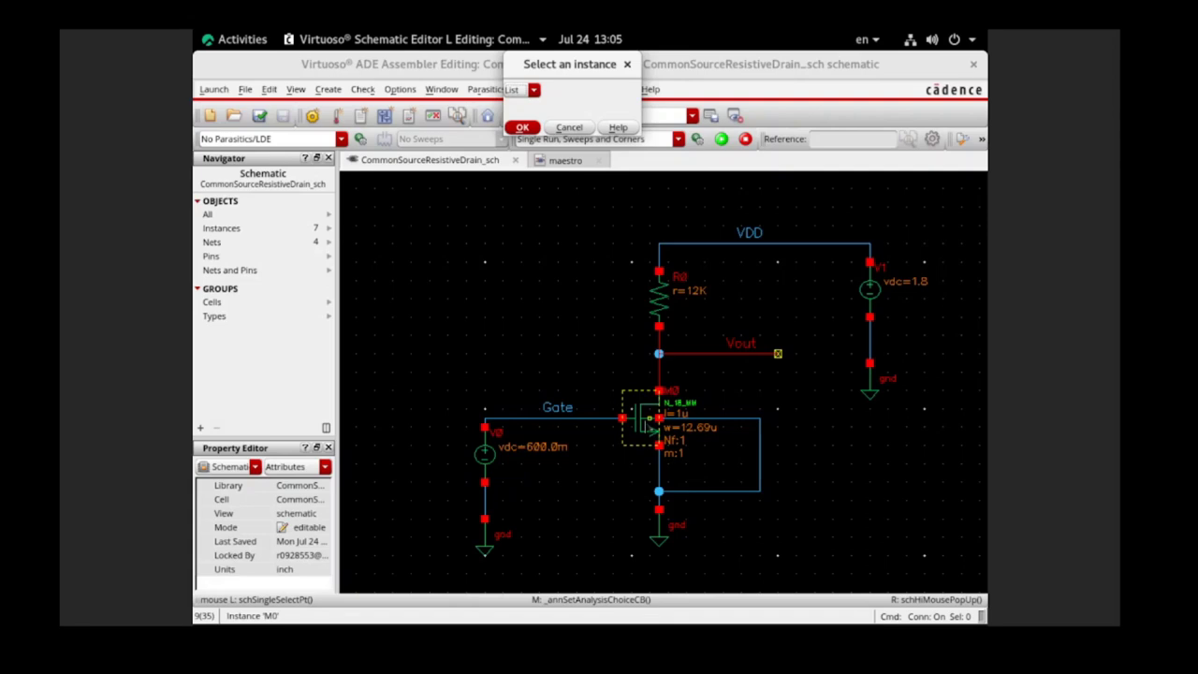
pyautogui.click(648, 423)
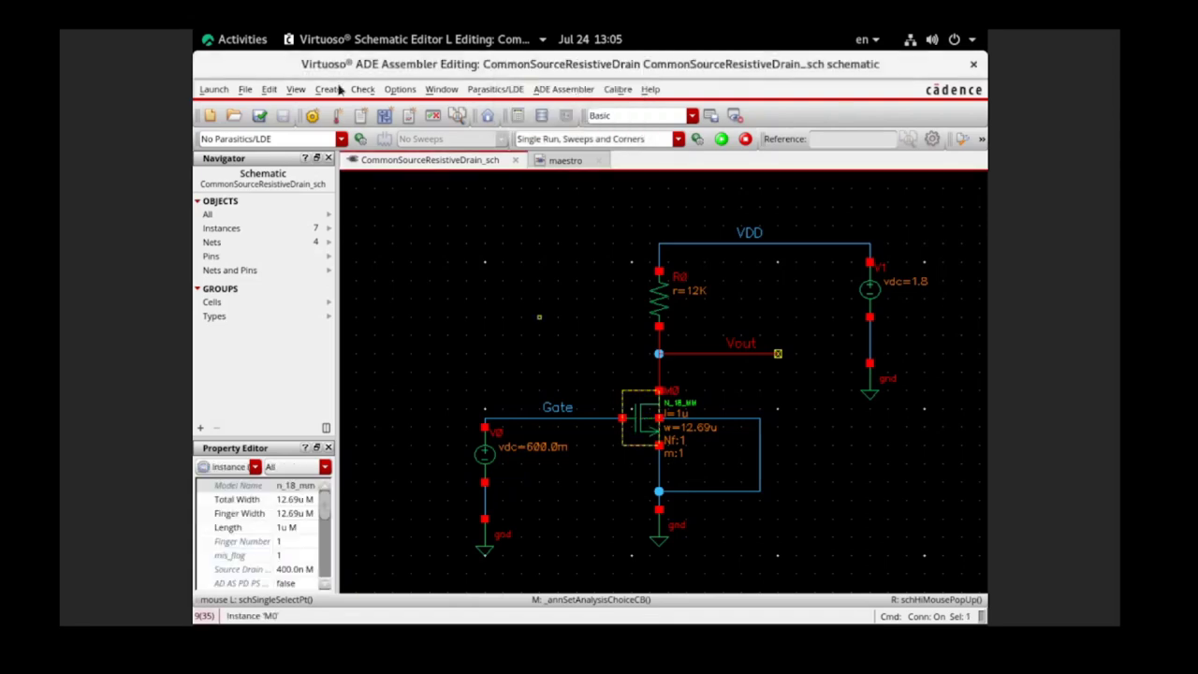
pyautogui.click(225, 39)
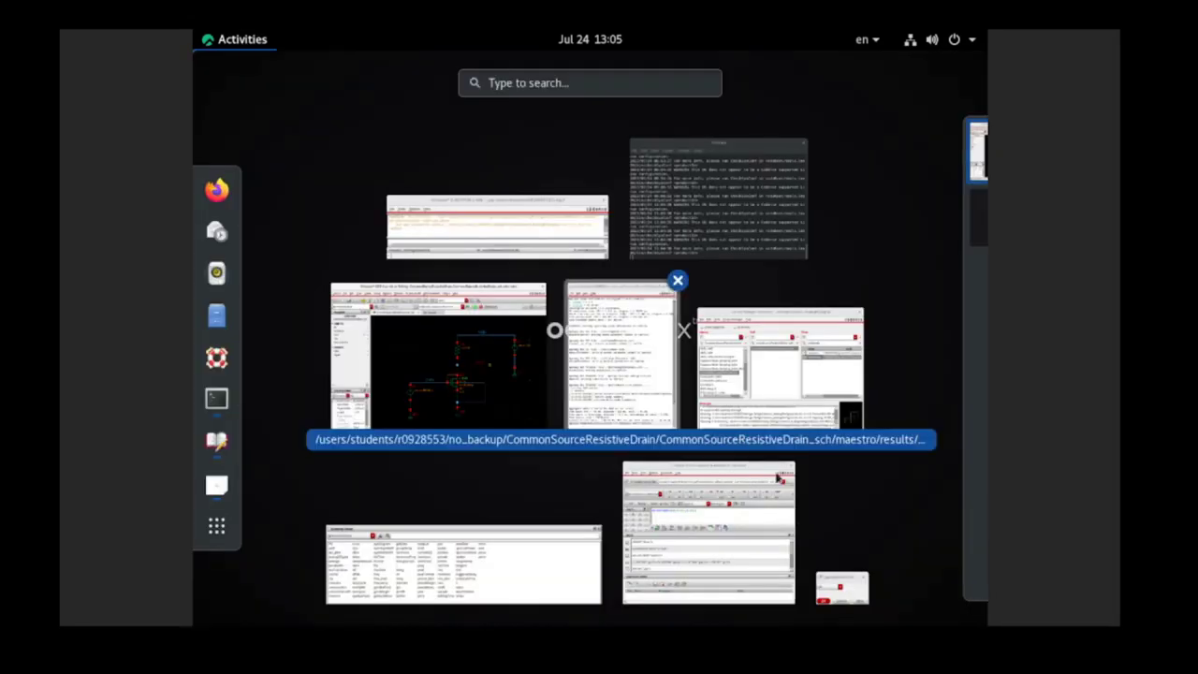
pyautogui.click(829, 580)
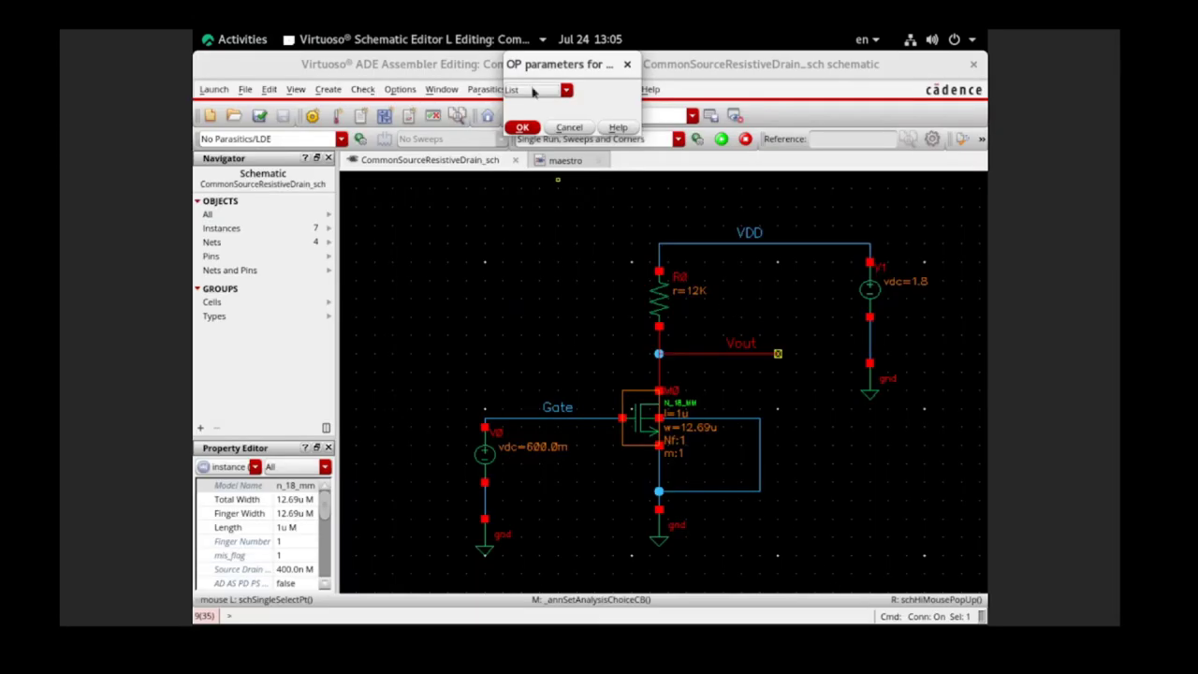
pyautogui.click(529, 90)
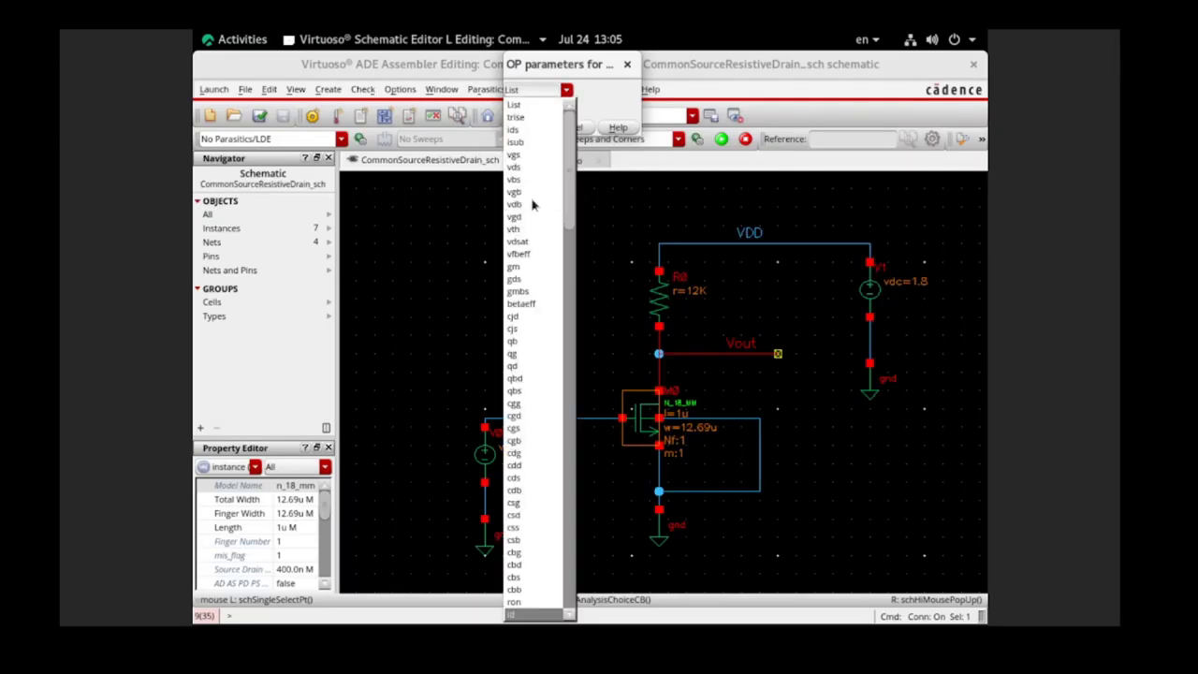
pyautogui.click(526, 613)
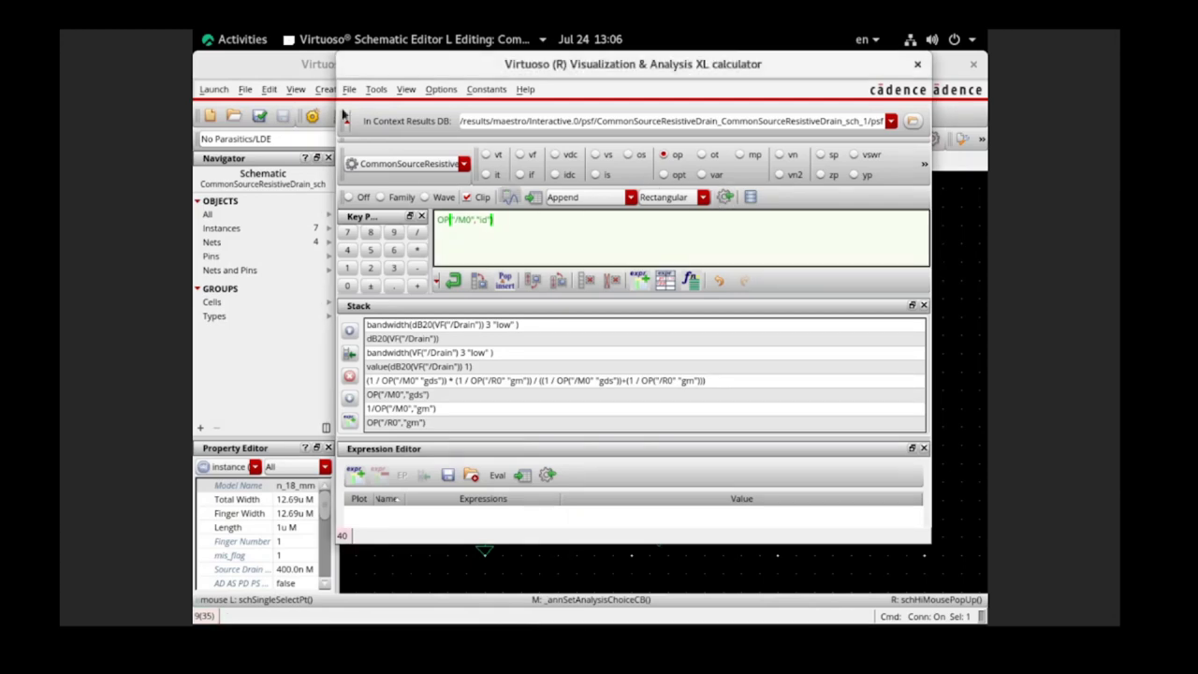
# Name the new output ID and rerun the simulation, giving 86.88u
pyautogui.click(316, 70)
pyautogui.click(556, 163)
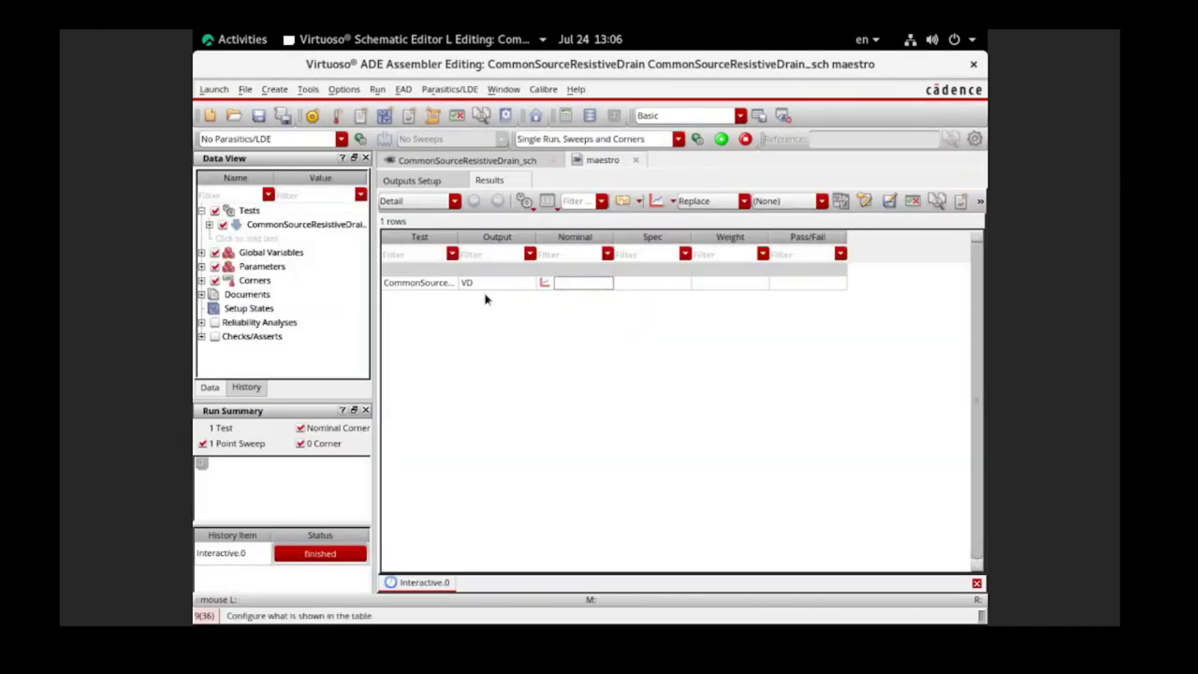
pyautogui.click(429, 182)
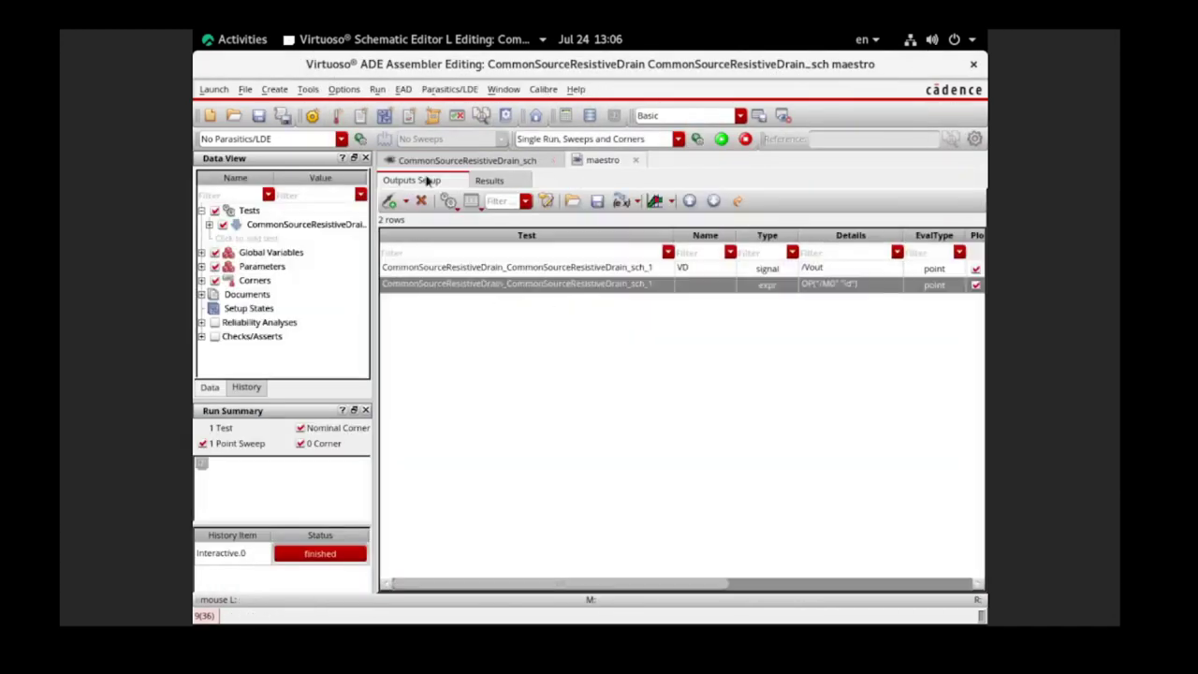
pyautogui.click(709, 284)
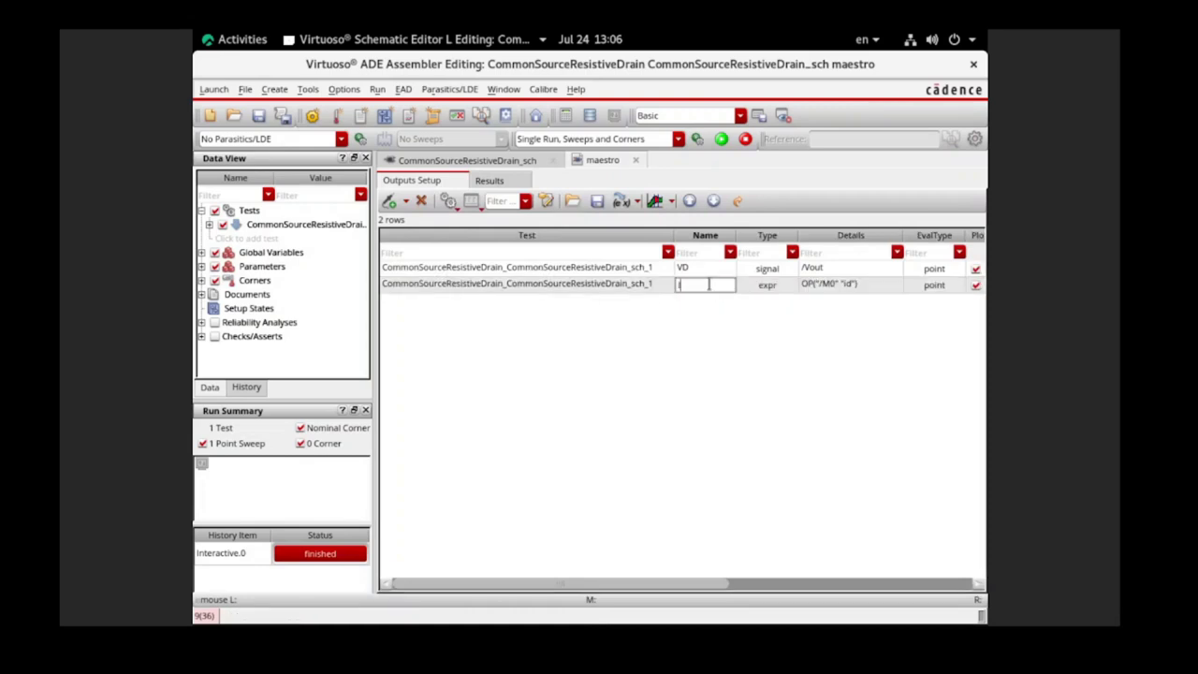
pyautogui.write('ID')
pyautogui.click(708, 308)
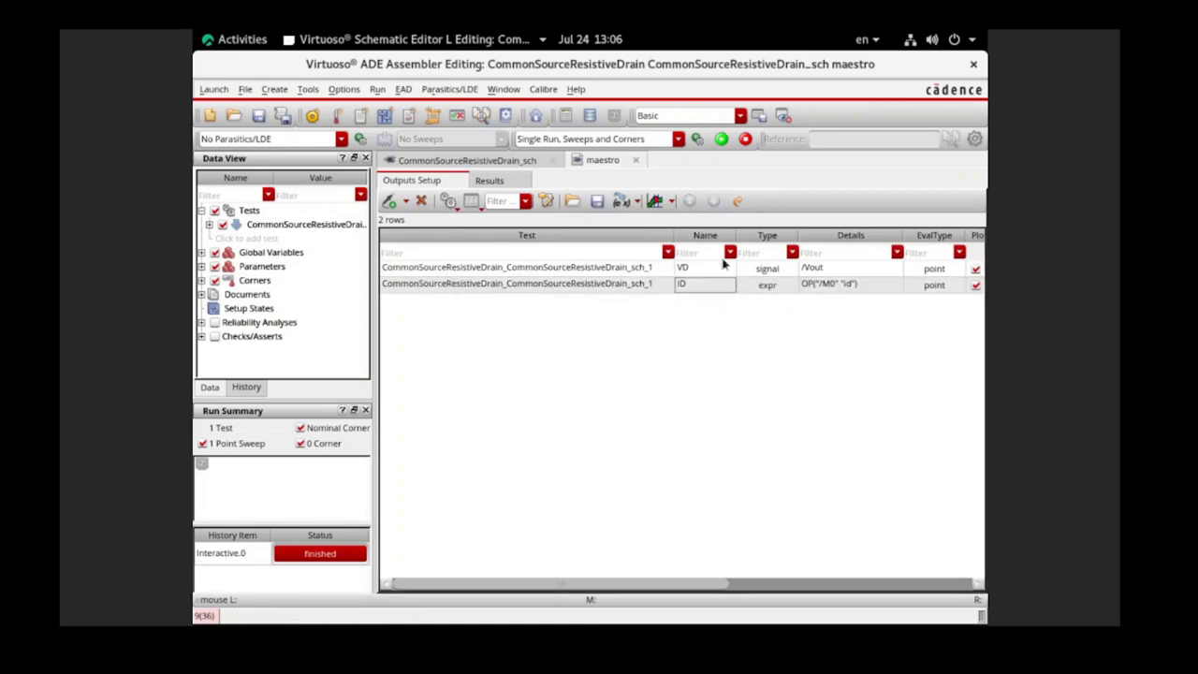
pyautogui.click(722, 138)
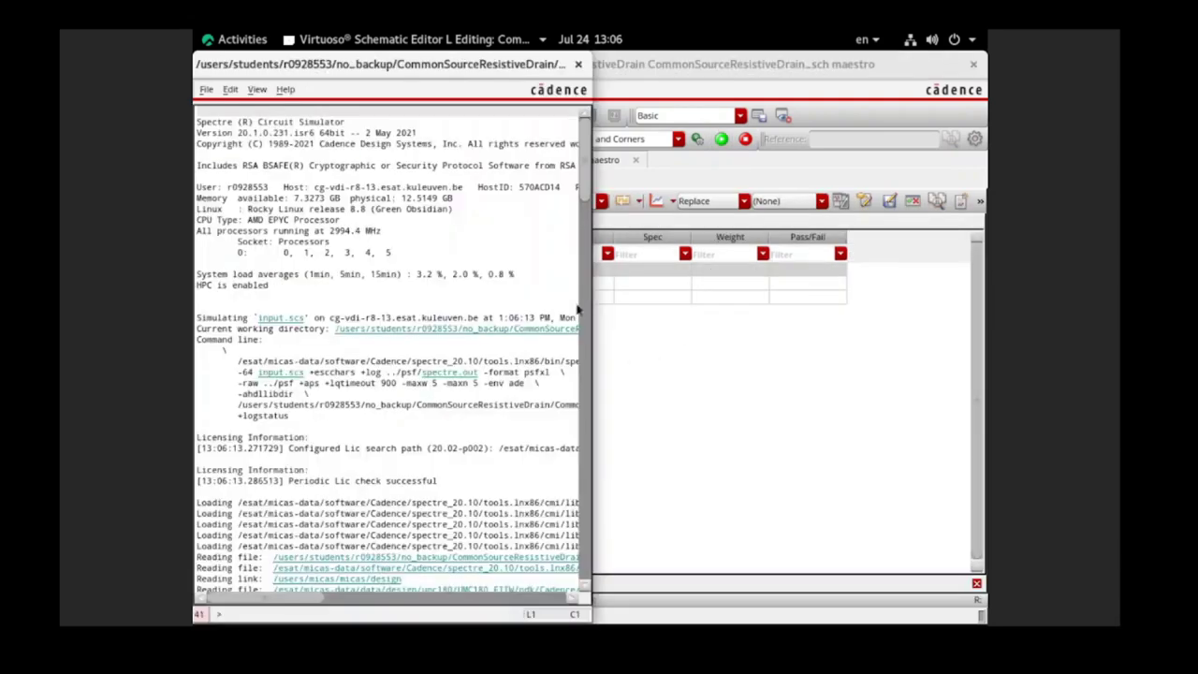
pyautogui.click(625, 343)
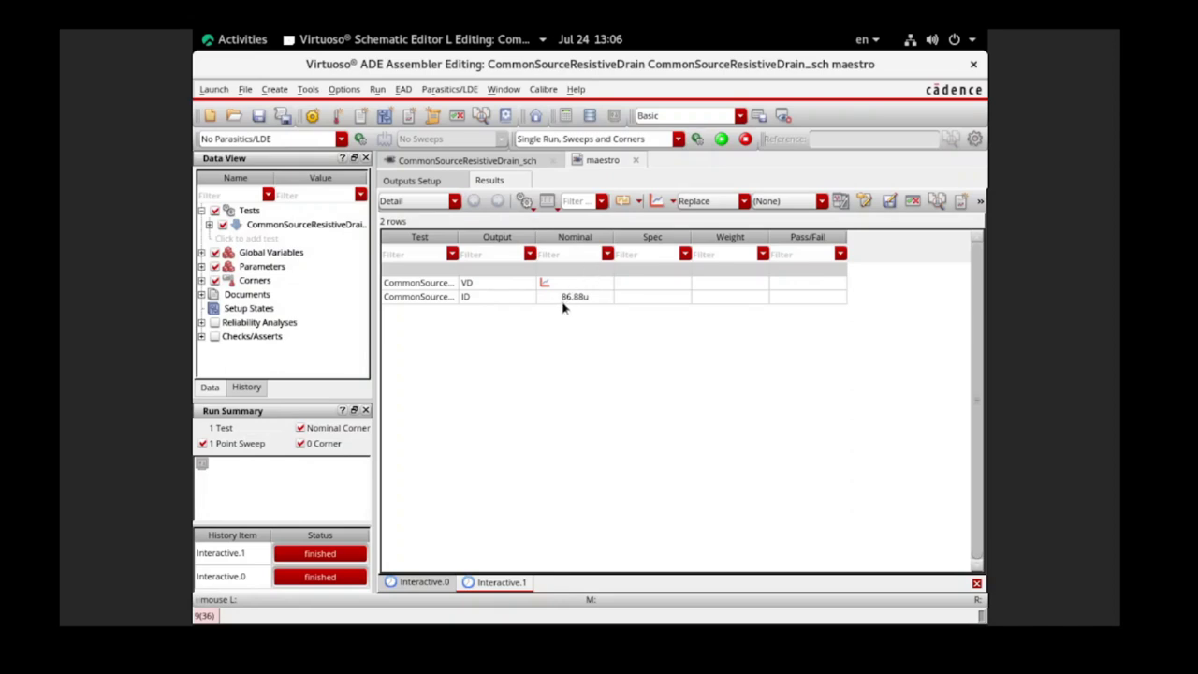
pyautogui.moveTo(592, 304)
# Print M0's DC operating points and scroll through them: vgs 600m, vds 757.4m, vth 382.2m
pyautogui.click(562, 298)
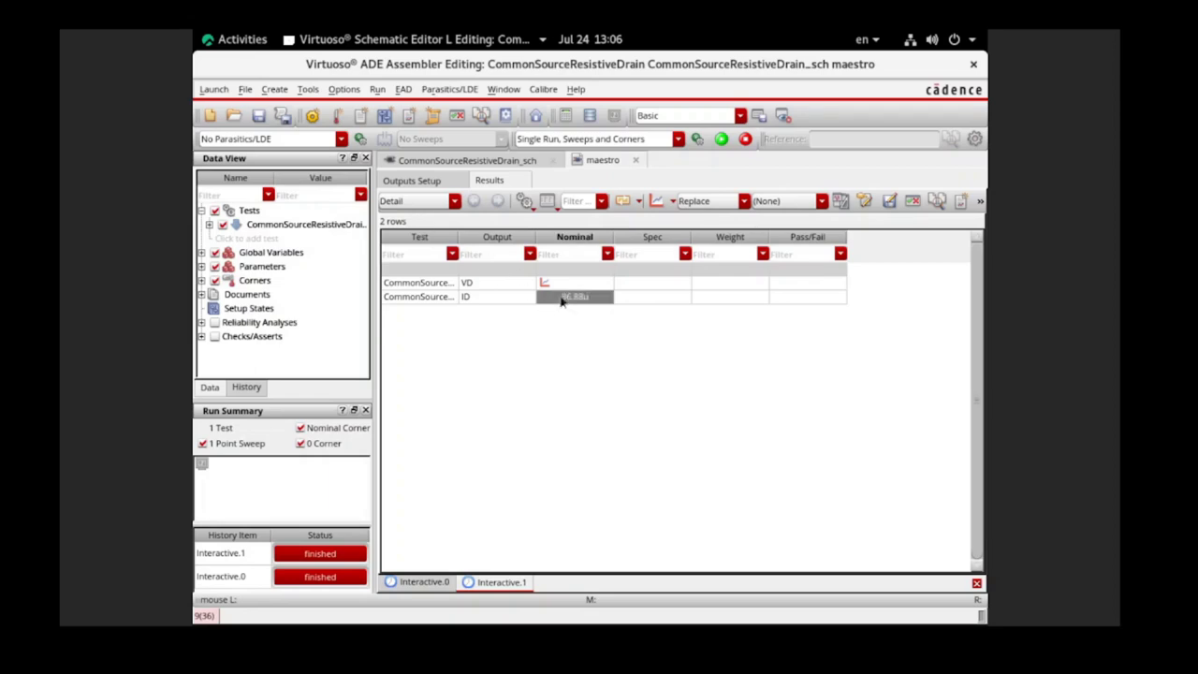
pyautogui.rightClick(561, 298)
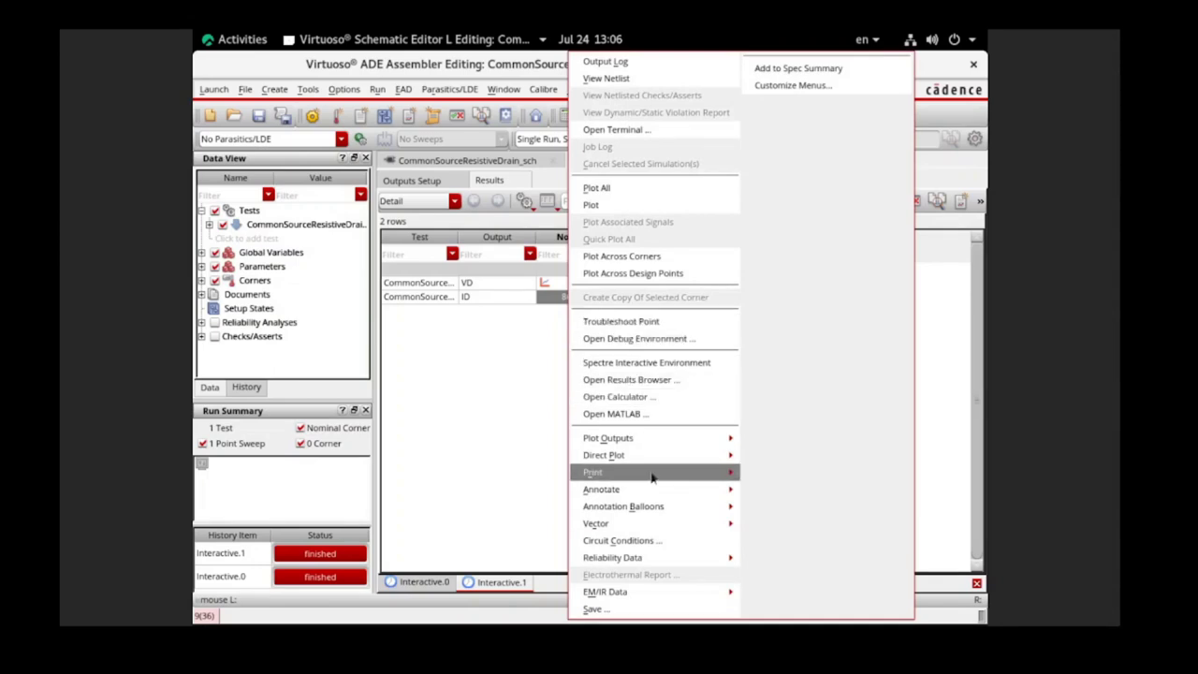
pyautogui.moveTo(653, 478)
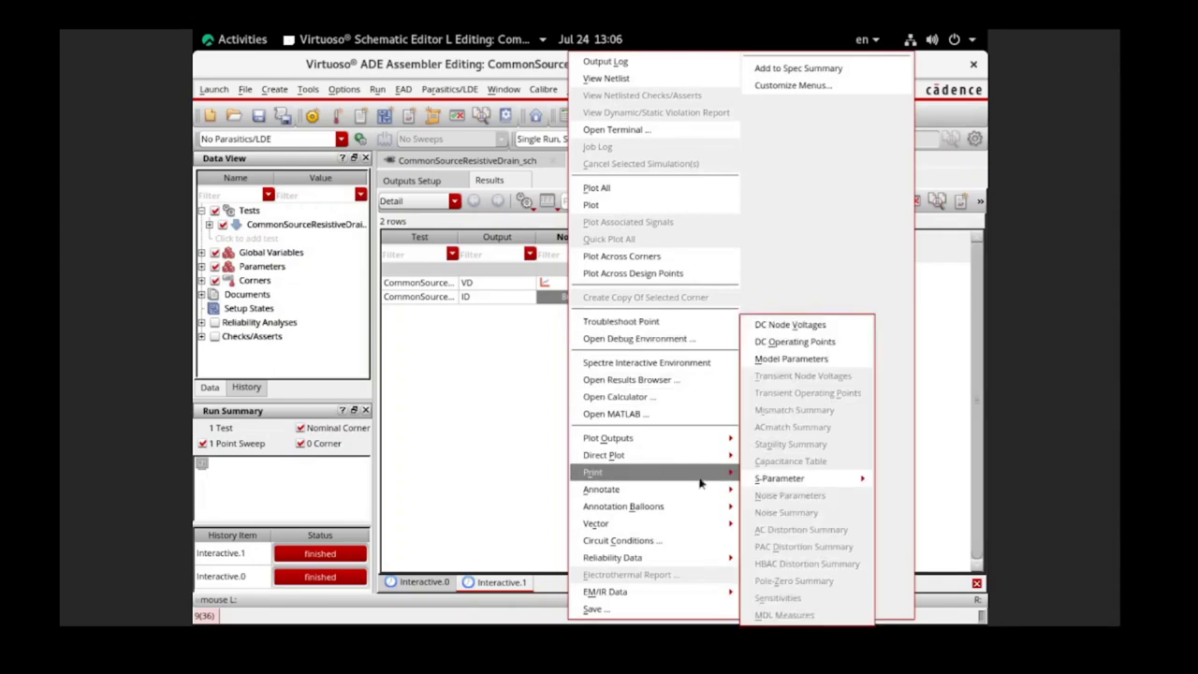
pyautogui.click(816, 341)
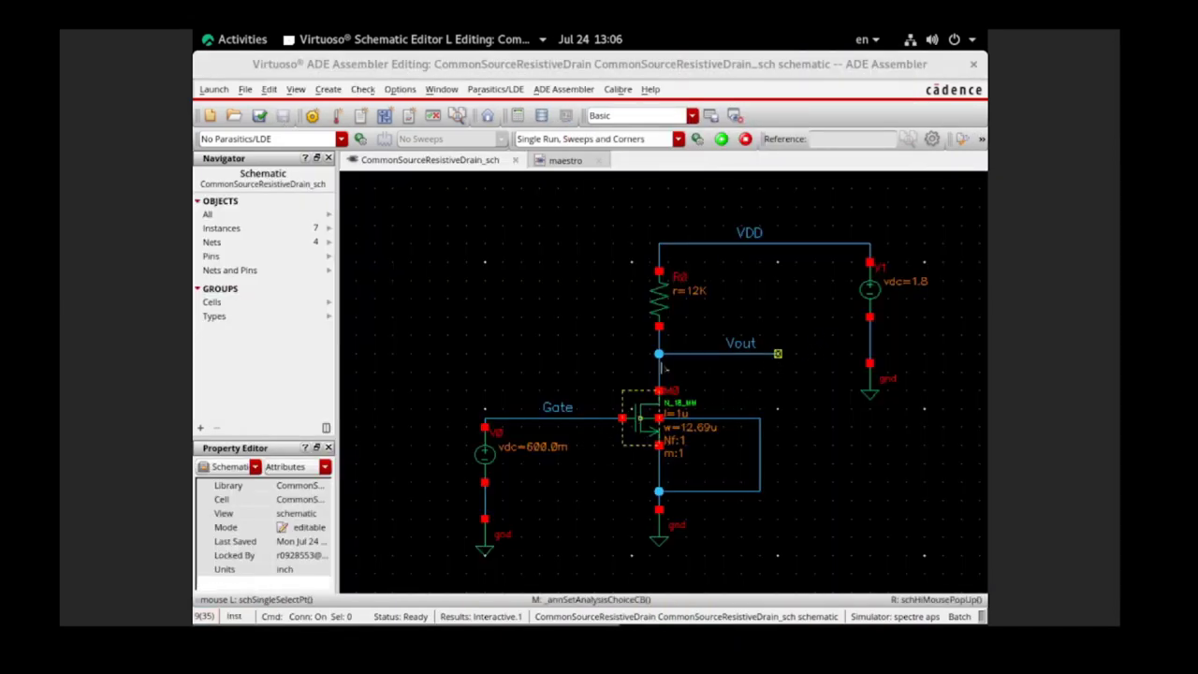
pyautogui.click(664, 372)
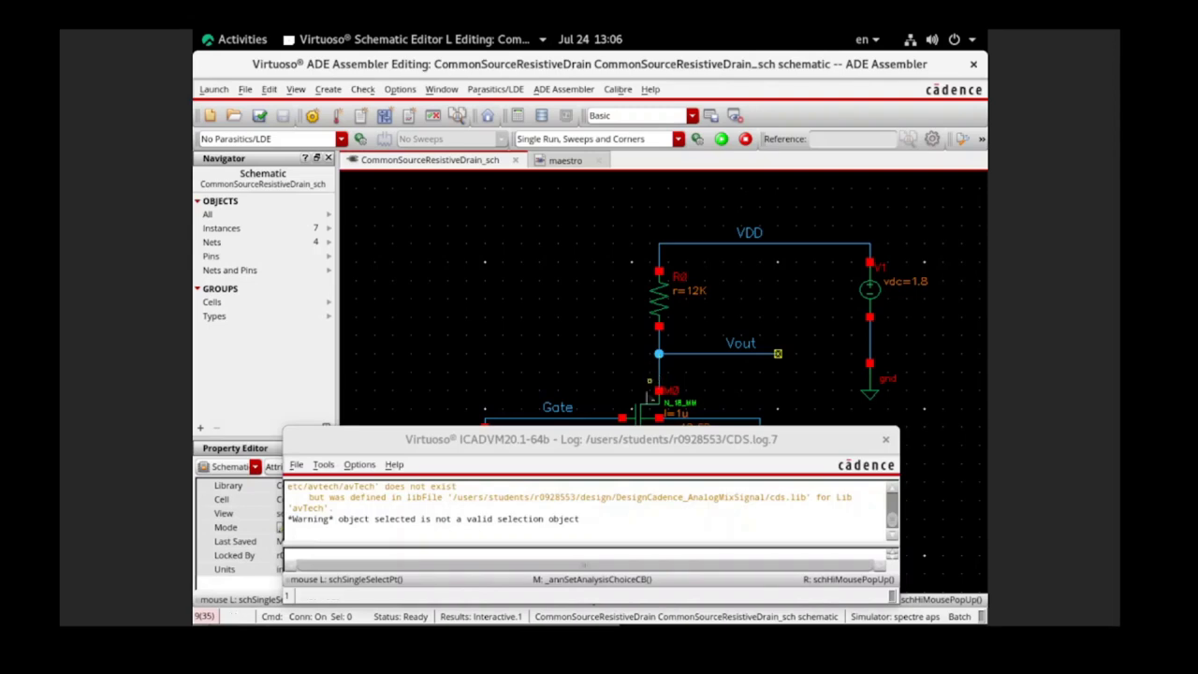
pyautogui.click(644, 419)
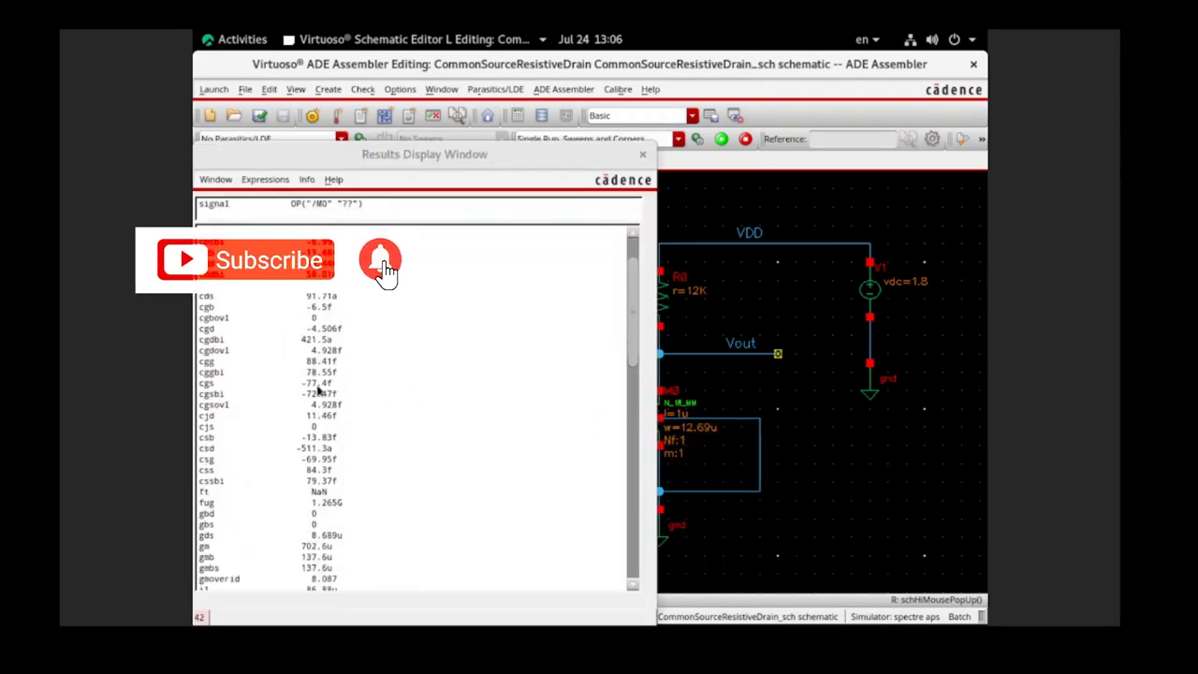
pyautogui.scroll(-8, 313, 468)
pyautogui.scroll(-10, 313, 491)
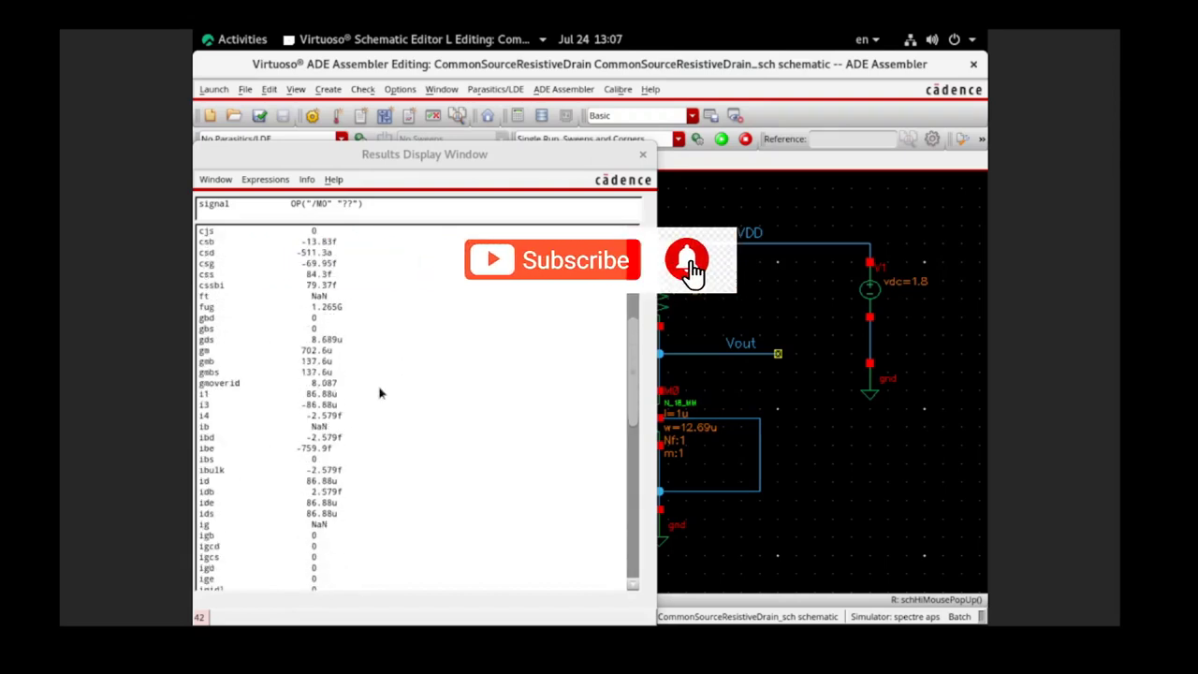
pyautogui.scroll(-5, 327, 484)
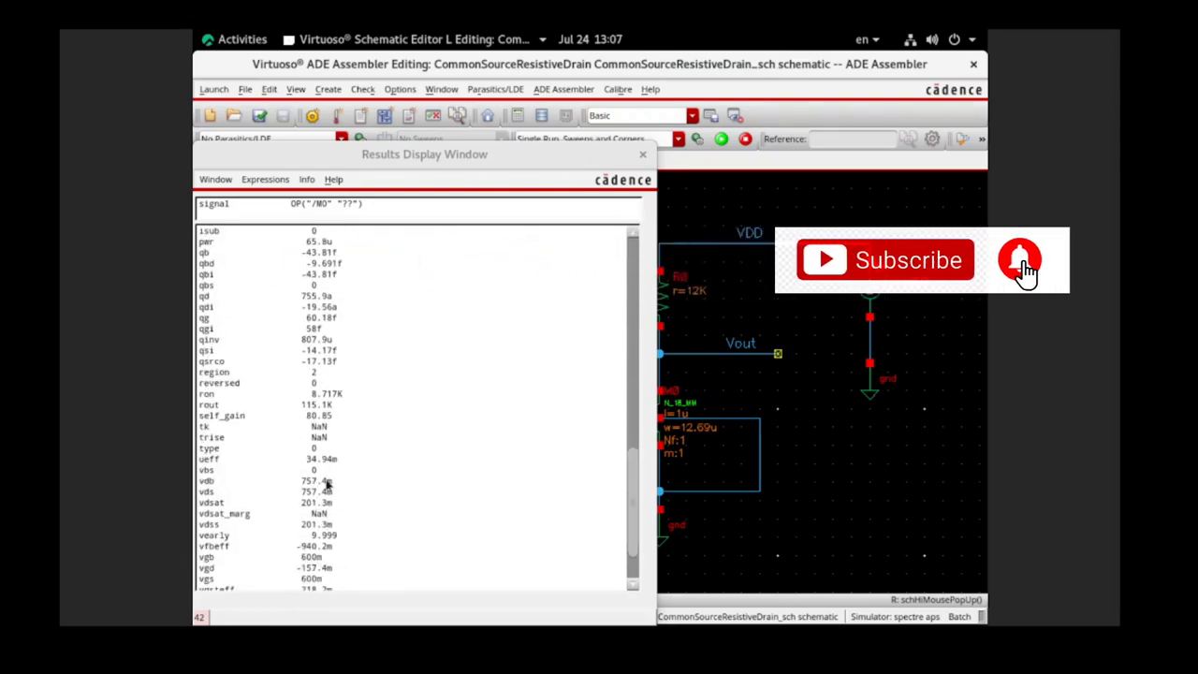